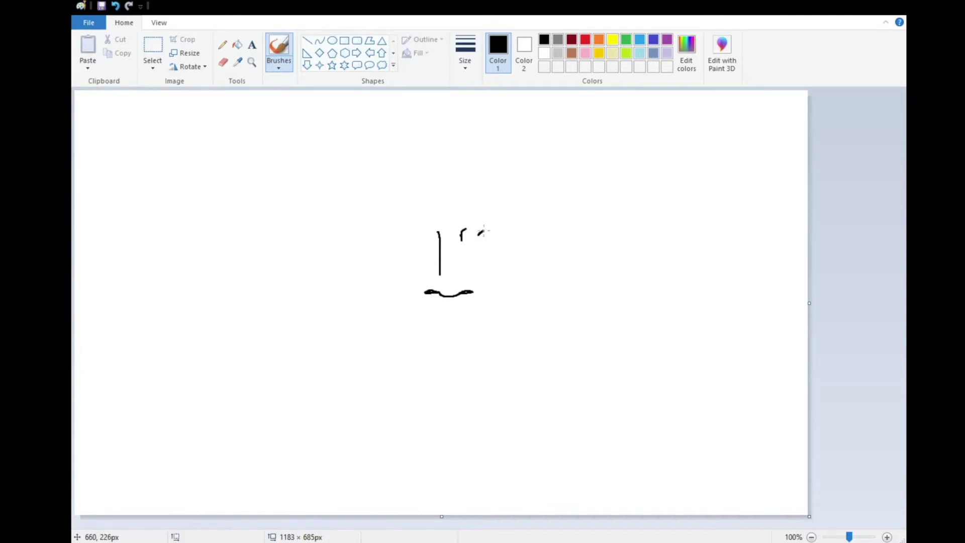
Step: Undo the stray strokes and redraw the eye outline left of the nose line as a larger almond shape
key("ctrl+z")
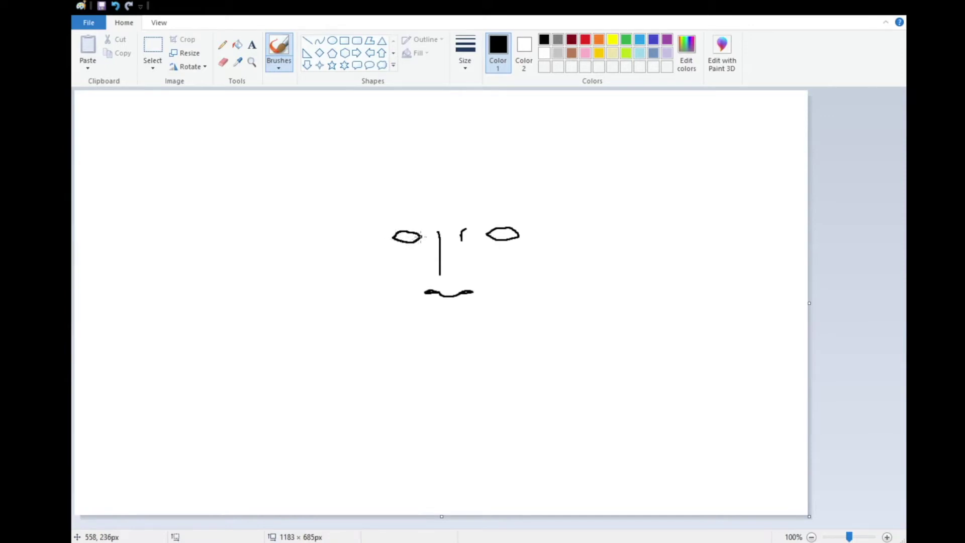
scroll(522, 265, "up", 1)
left_click_drag(500, 524, 659, 525)
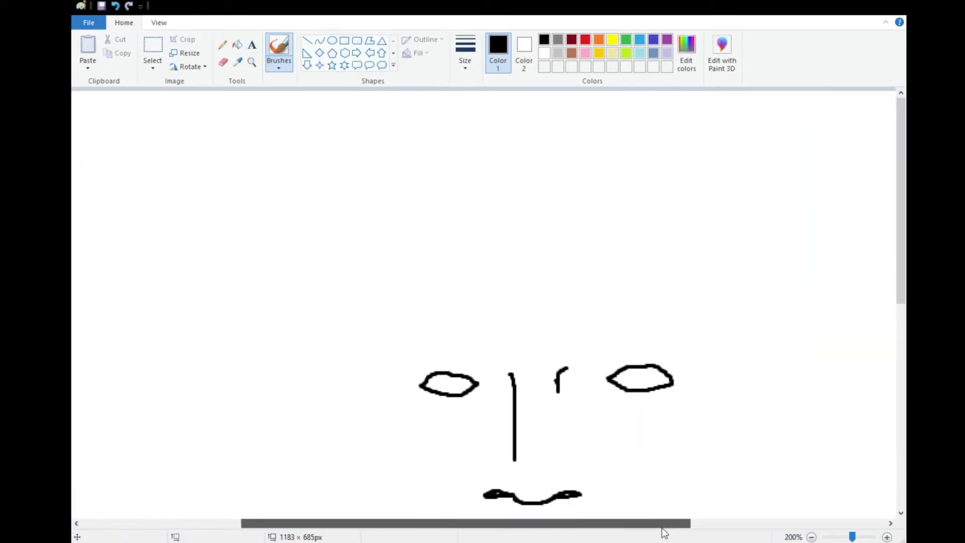
scroll(713, 457, "up", 1, "ctrl")
scroll(723, 453, "down", 2)
key("ctrl+z")
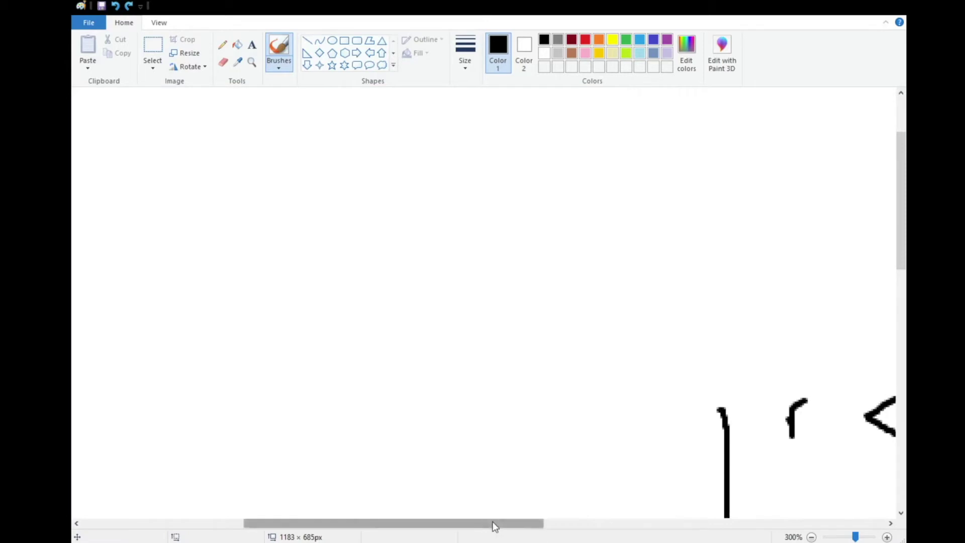
left_click_drag(491, 524, 567, 525)
scroll(597, 452, "down", 2)
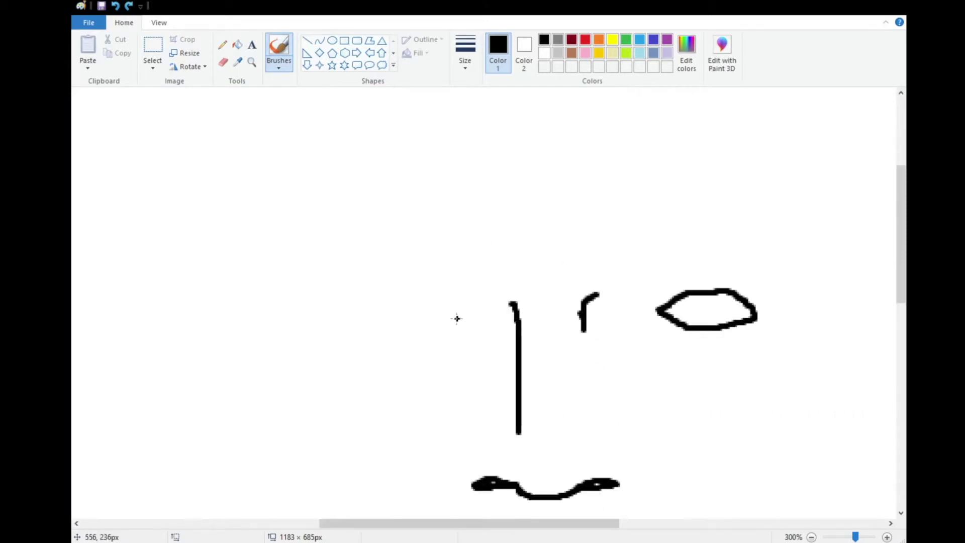
mouse_move(461, 314)
left_mouse_down()
mouse_move(398, 292)
mouse_move(367, 312)
mouse_move(384, 335)
mouse_move(437, 339)
mouse_move(471, 327)
mouse_move(459, 314)
left_mouse_up()
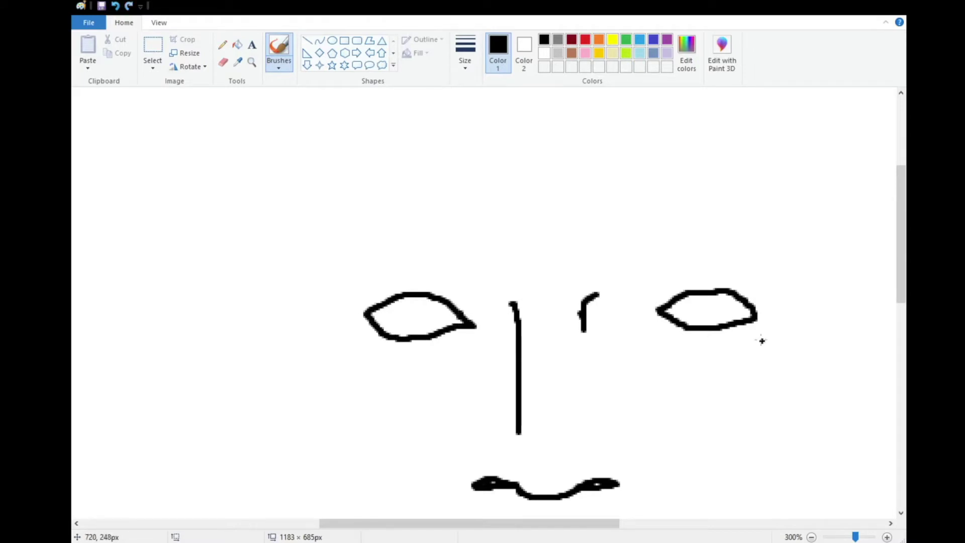
Step: Draw a round iris inside each eye outline and paint a solid black pupil in its centre
mouse_move(707, 296)
left_mouse_down()
mouse_move(707, 325)
mouse_move(739, 312)
mouse_move(729, 293)
left_mouse_up()
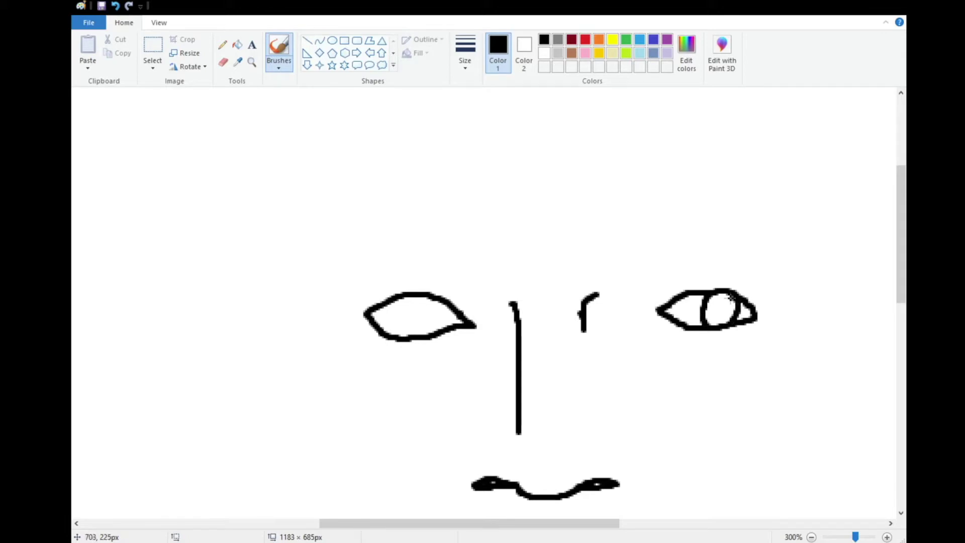
mouse_move(417, 298)
left_mouse_down()
mouse_move(411, 336)
mouse_move(425, 339)
mouse_move(455, 317)
mouse_move(443, 302)
left_mouse_up()
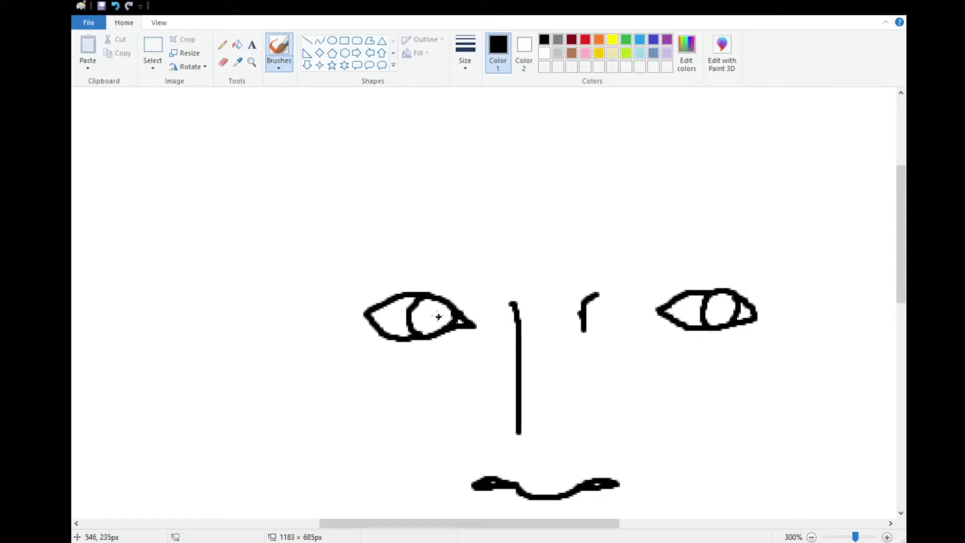
mouse_move(431, 309)
left_mouse_down()
mouse_move(428, 324)
mouse_move(432, 311)
left_mouse_up()
left_click_drag(725, 303, 721, 312)
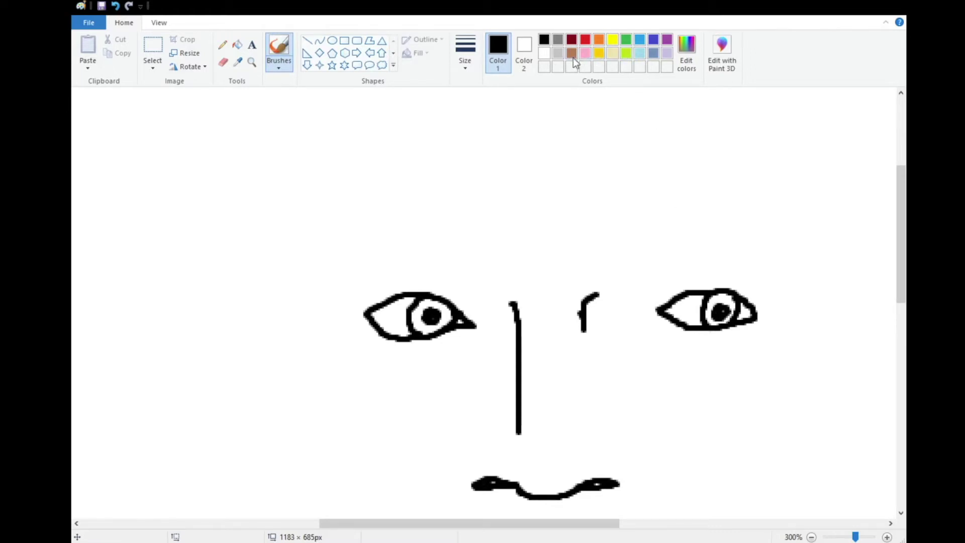
Step: Draw closed, arched eyebrow outlines above both eyes with the black brush
scroll(569, 177, "down", 2)
scroll(569, 176, "up", 2)
mouse_move(636, 255)
left_mouse_down()
mouse_move(723, 208)
mouse_move(752, 222)
mouse_move(771, 258)
left_mouse_up()
key("ctrl+z")
mouse_move(636, 254)
left_mouse_down()
mouse_move(684, 229)
mouse_move(747, 227)
mouse_move(779, 265)
mouse_move(714, 243)
mouse_move(636, 256)
left_mouse_up()
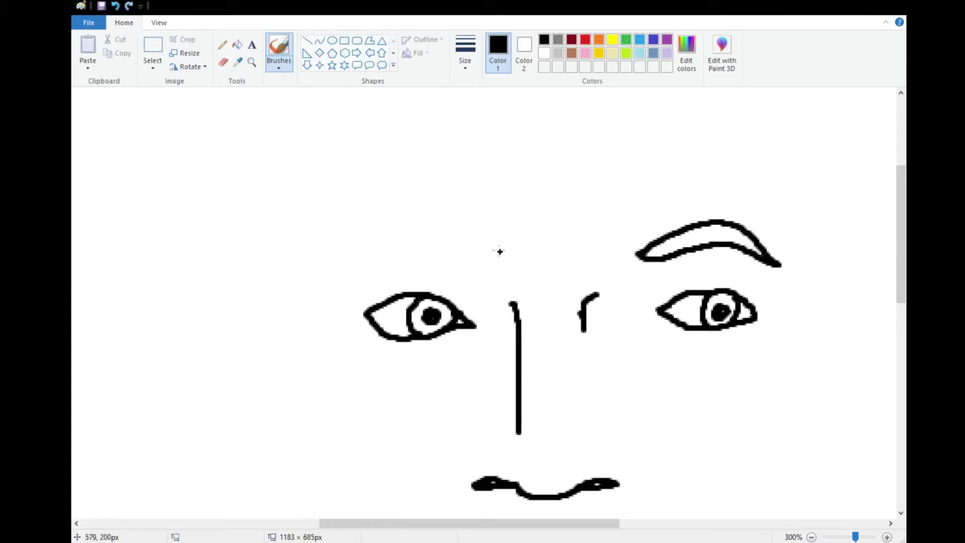
mouse_move(508, 243)
left_mouse_down()
mouse_move(503, 260)
mouse_move(442, 238)
mouse_move(391, 235)
mouse_move(347, 264)
mouse_move(387, 226)
mouse_move(427, 215)
mouse_move(508, 245)
left_mouse_up()
Step: Fill in the nostrils in black and draw a curved smile line sloping outward from each side of the nose
scroll(600, 260, "down", 3)
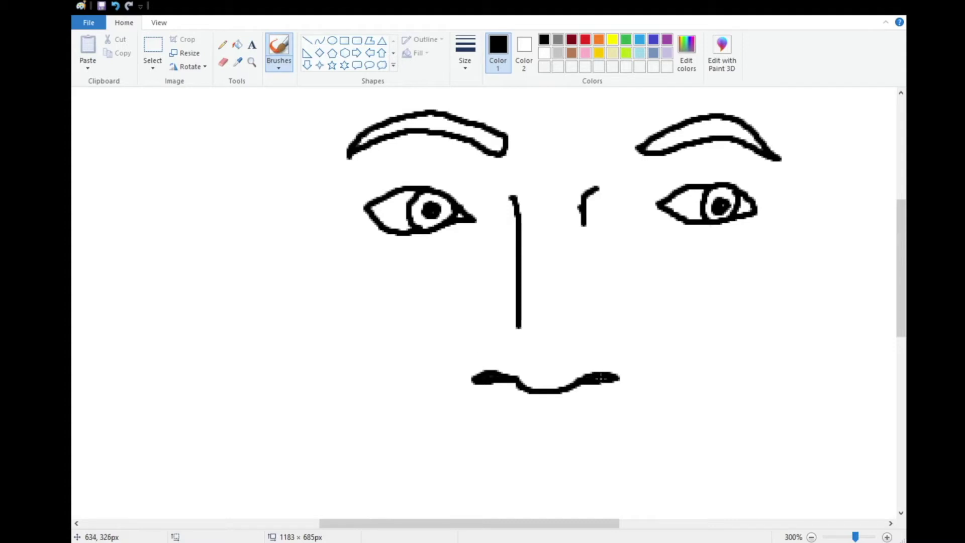
scroll(463, 323, "down", 3)
scroll(469, 297, "up", 3)
mouse_move(484, 329)
left_mouse_down()
mouse_move(452, 358)
mouse_move(385, 377)
mouse_move(363, 414)
left_mouse_up()
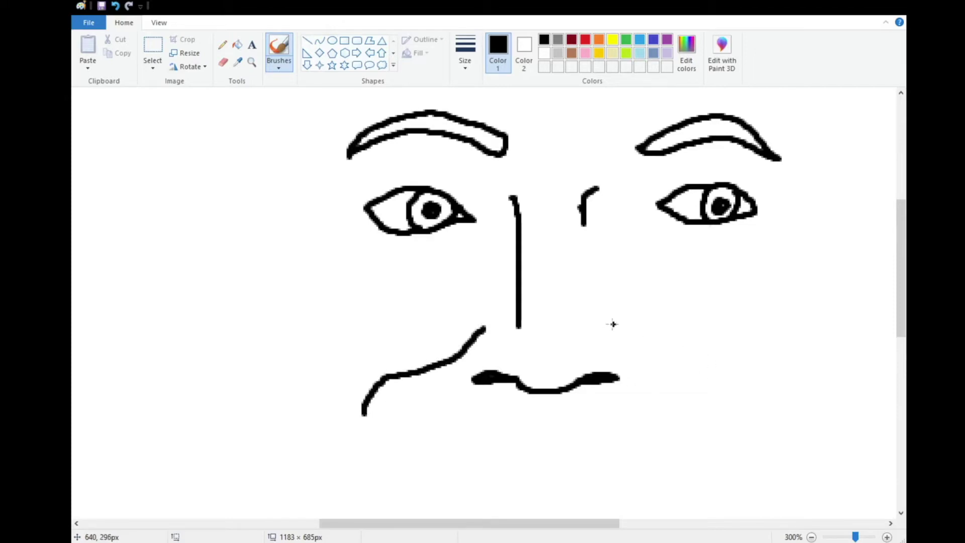
mouse_move(612, 323)
left_mouse_down()
mouse_move(675, 383)
mouse_move(694, 416)
left_mouse_up()
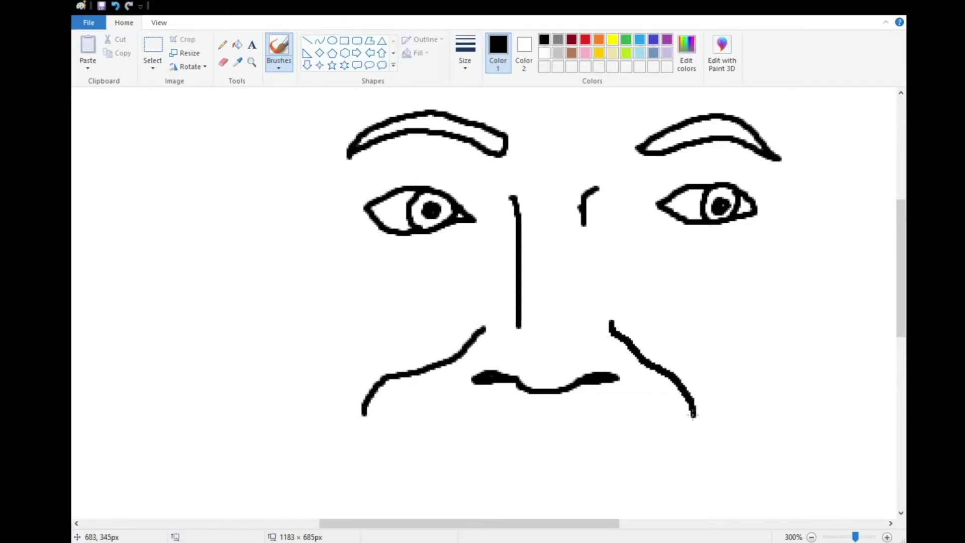
Step: Draw a wide smiling mouth below the nose with upper and lower lips and a row of separate teeth
scroll(686, 409, "down", 2)
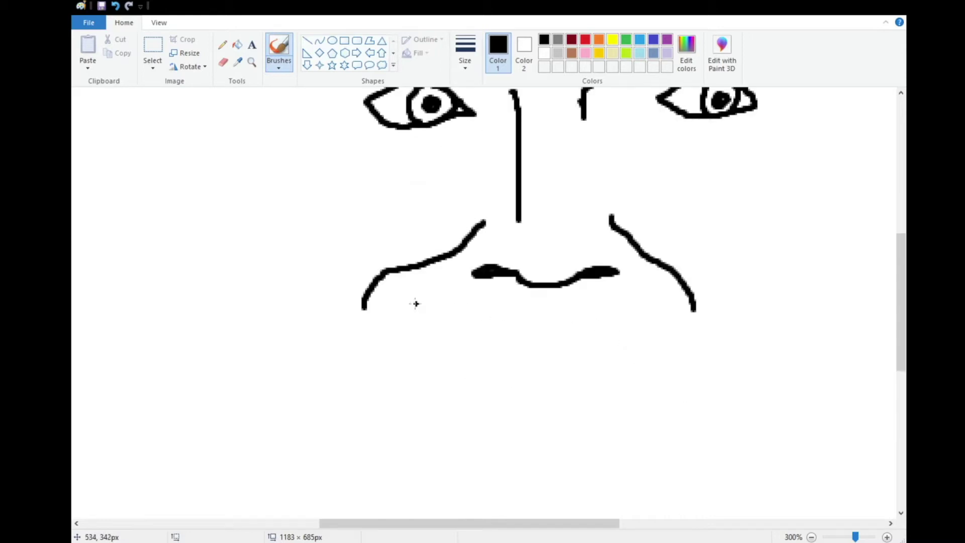
mouse_move(407, 301)
left_mouse_down()
mouse_move(608, 313)
mouse_move(659, 300)
mouse_move(639, 317)
mouse_move(524, 325)
mouse_move(438, 318)
mouse_move(407, 303)
mouse_move(414, 328)
mouse_move(440, 345)
mouse_move(580, 378)
mouse_move(616, 366)
mouse_move(662, 311)
mouse_move(615, 351)
mouse_move(532, 369)
mouse_move(491, 366)
mouse_move(409, 312)
mouse_move(446, 369)
mouse_move(495, 390)
mouse_move(616, 385)
mouse_move(655, 357)
mouse_move(661, 312)
left_mouse_up()
key("ctrl+z")
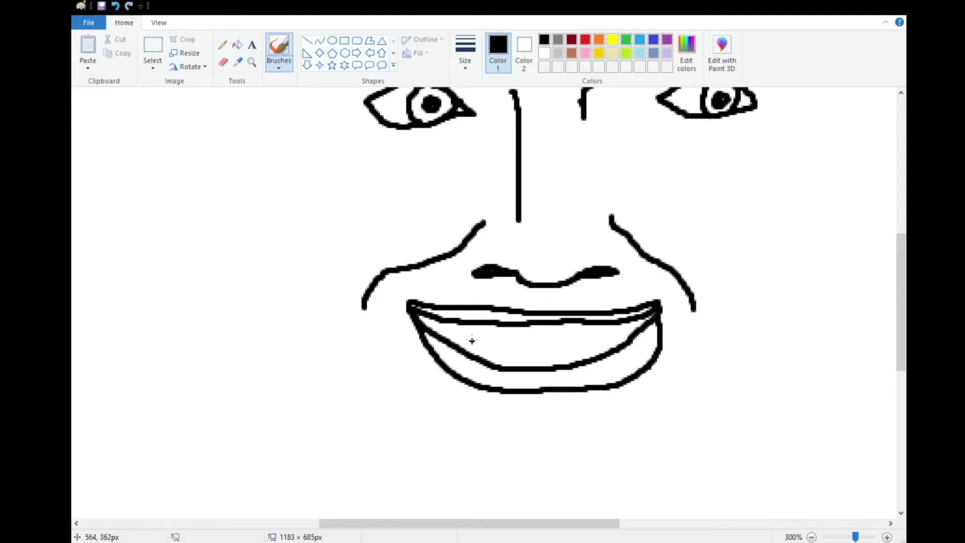
key("ctrl+z")
mouse_move(417, 315)
left_mouse_down()
mouse_move(408, 311)
mouse_move(469, 347)
mouse_move(577, 350)
mouse_move(637, 331)
mouse_move(660, 302)
mouse_move(647, 339)
mouse_move(598, 369)
mouse_move(538, 379)
mouse_move(475, 376)
mouse_move(424, 347)
mouse_move(411, 317)
mouse_move(456, 342)
mouse_move(493, 345)
left_mouse_up()
mouse_move(526, 324)
left_mouse_down()
mouse_move(527, 345)
mouse_move(595, 336)
mouse_move(598, 344)
left_mouse_up()
Step: Select the right-hand eye with its eyebrow and move both slightly closer to the nose
scroll(684, 302, "up", 3)
scroll(680, 302, "down", 1, "ctrl")
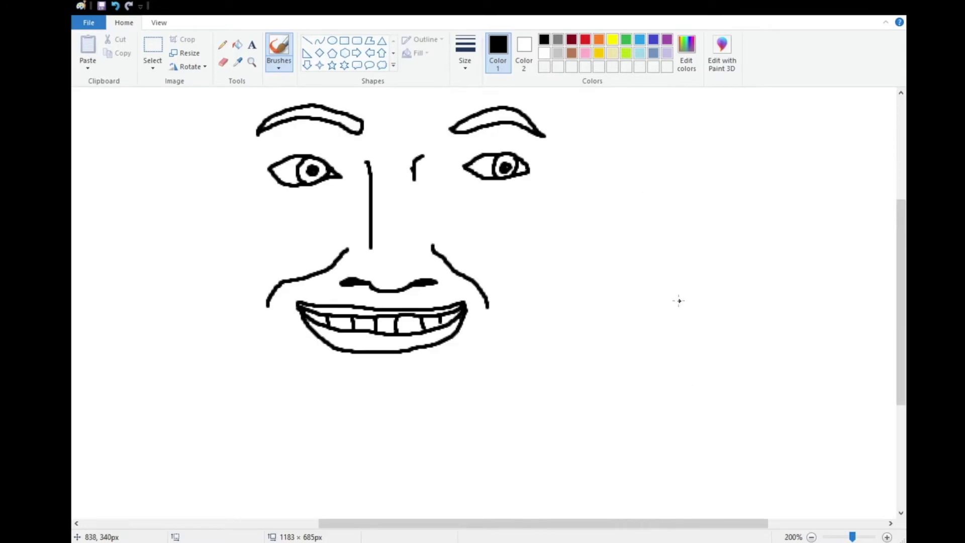
scroll(362, 275, "down", 1, "ctrl")
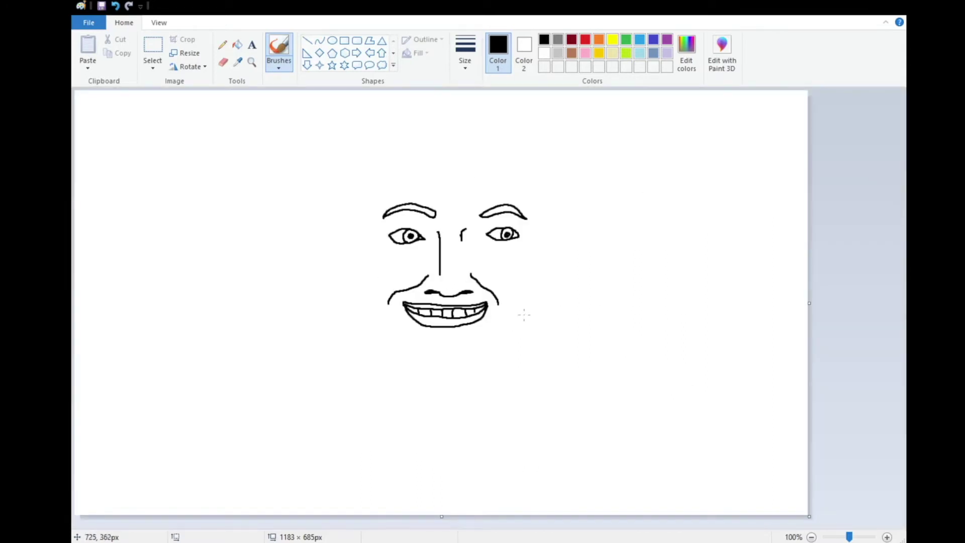
left_click(152, 50)
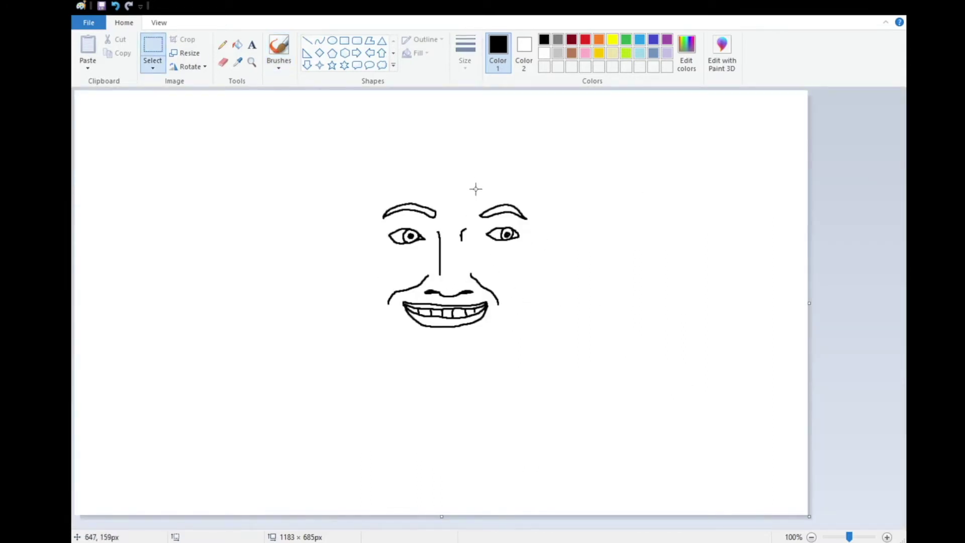
mouse_move(473, 197)
left_mouse_down()
mouse_move(537, 250)
mouse_move(515, 236)
left_mouse_up()
left_click(603, 289)
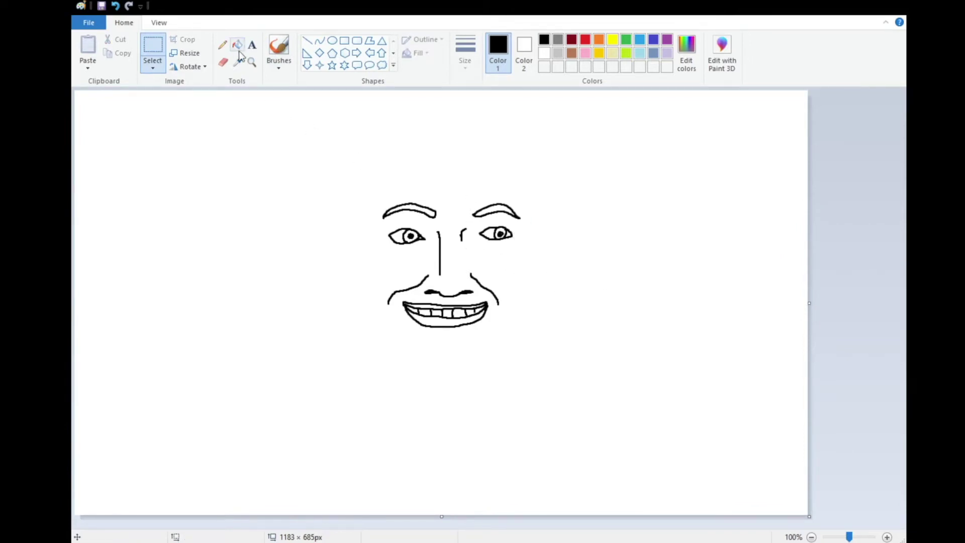
Step: Select the whole mouth and shrink it slightly, keeping it centred beneath the nose
left_click(278, 49)
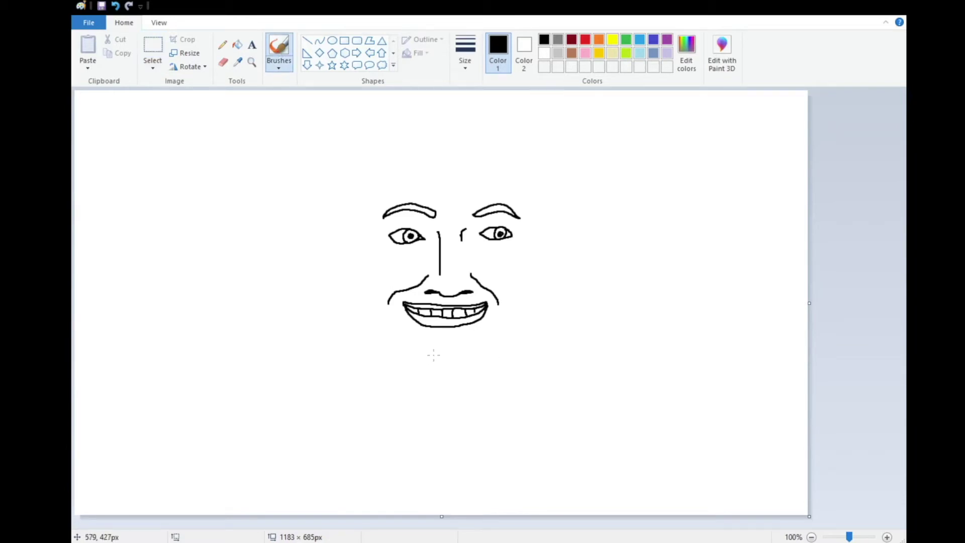
left_click(151, 50)
mouse_move(402, 302)
left_mouse_down()
mouse_move(500, 322)
mouse_move(504, 340)
mouse_move(424, 315)
mouse_move(400, 296)
mouse_move(433, 307)
left_mouse_up()
left_click(570, 390)
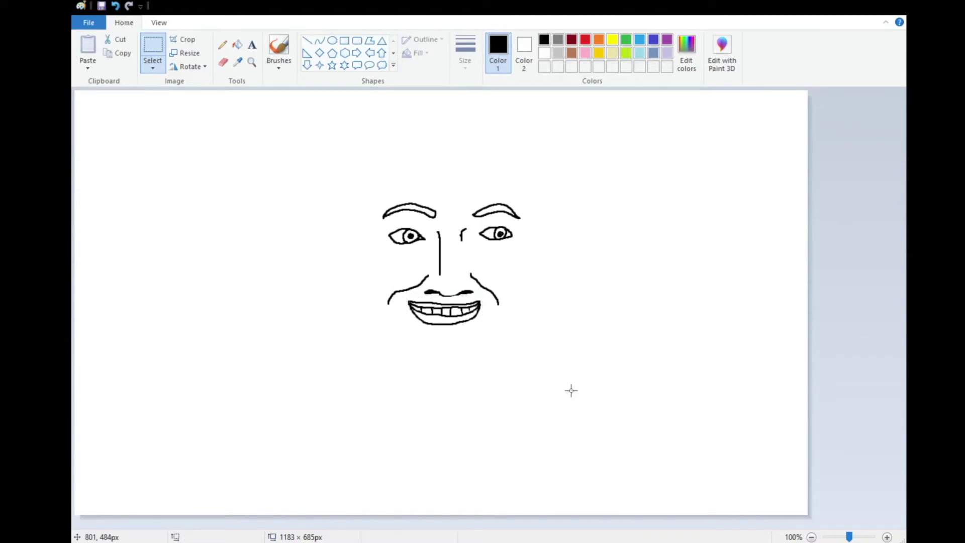
Step: Draw a pointed chin and a jawline rising along both sides of the face to eyebrow height, undoing misplaced strokes
left_click(273, 50)
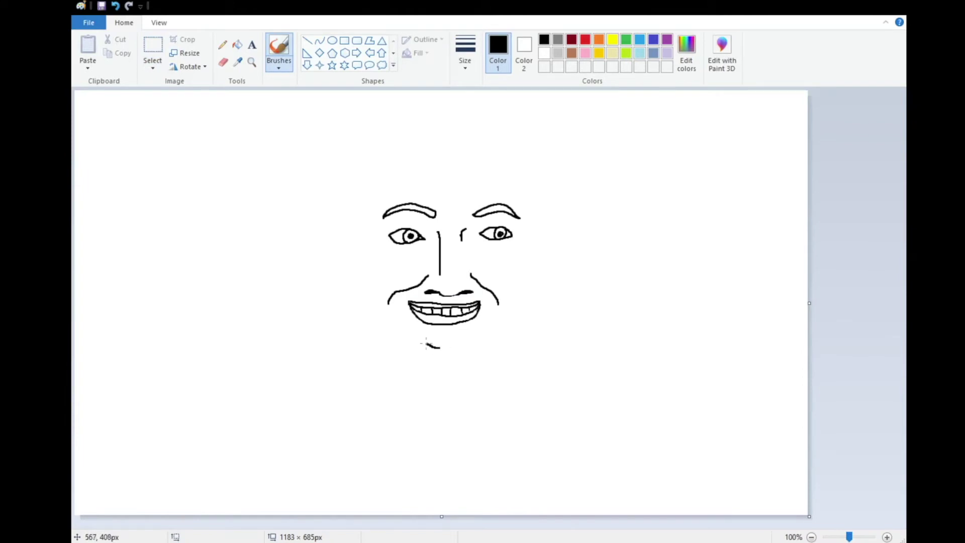
key("ctrl+z")
left_click_drag(427, 351, 395, 327)
key("ctrl+z")
left_click_drag(459, 351, 510, 316)
key("ctrl+z")
key("ctrl+z")
mouse_move(458, 353)
left_mouse_down()
mouse_move(515, 296)
mouse_move(535, 190)
left_mouse_up()
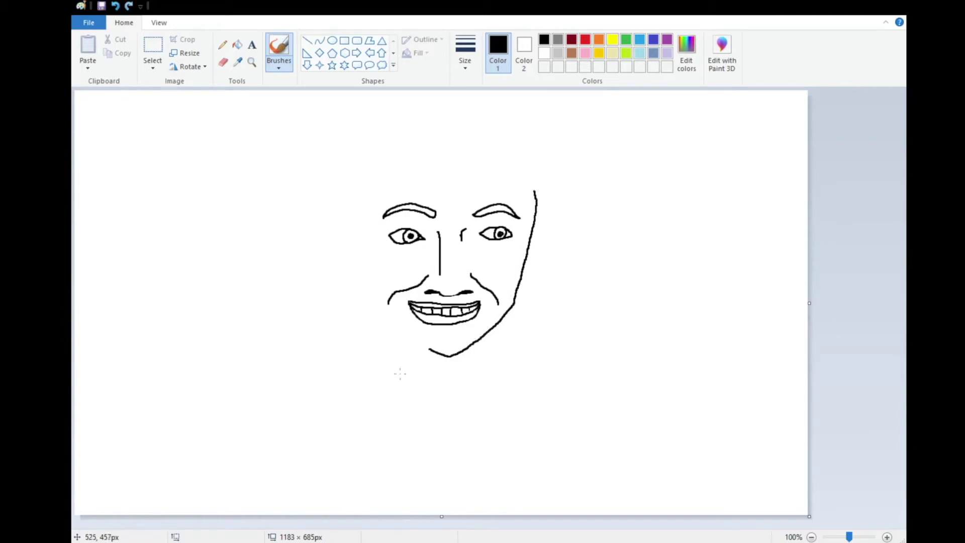
mouse_move(420, 339)
left_mouse_down()
mouse_move(371, 301)
mouse_move(359, 234)
left_mouse_up()
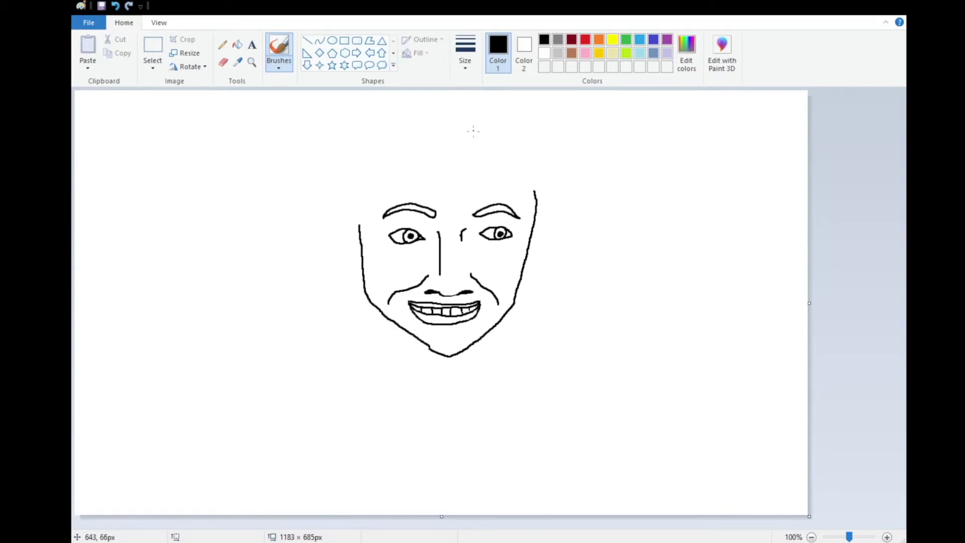
Step: Draw the hairline with a short parting, an ear on each side, and the outer hair contour around the head
mouse_move(452, 154)
left_mouse_down()
mouse_move(443, 113)
mouse_move(427, 146)
mouse_move(396, 156)
mouse_move(356, 236)
left_mouse_up()
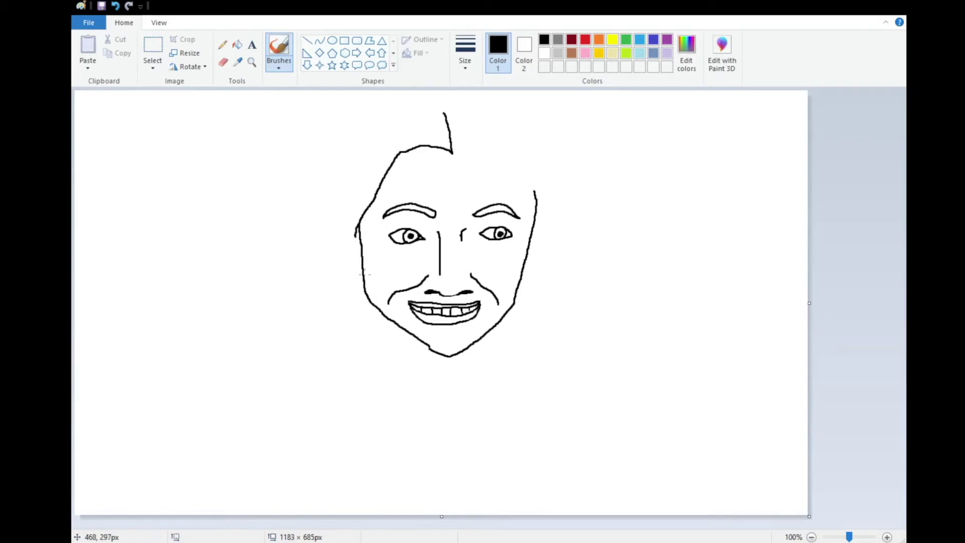
left_click_drag(347, 258, 345, 222)
left_click_drag(521, 282, 538, 275)
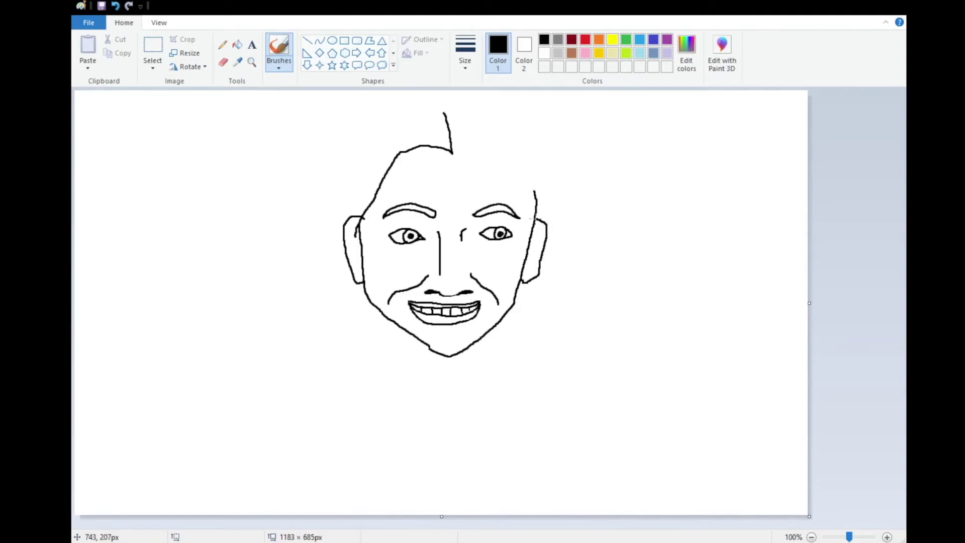
left_click_drag(452, 152, 537, 196)
mouse_move(341, 232)
left_mouse_down()
mouse_move(341, 199)
mouse_move(367, 138)
mouse_move(444, 107)
mouse_move(520, 127)
mouse_move(547, 154)
mouse_move(555, 201)
left_mouse_up()
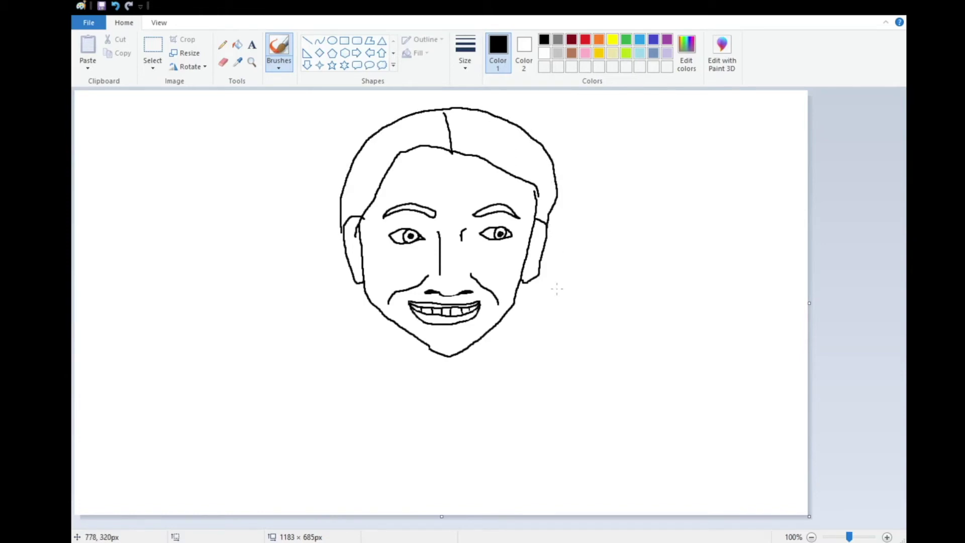
Step: Draw two vertical neck lines below the jaw, sloping shoulder lines beside them and a wide curved neckline
left_click_drag(371, 307, 377, 322)
key("ctrl+z")
left_click_drag(387, 346, 389, 377)
left_click_drag(503, 330, 502, 360)
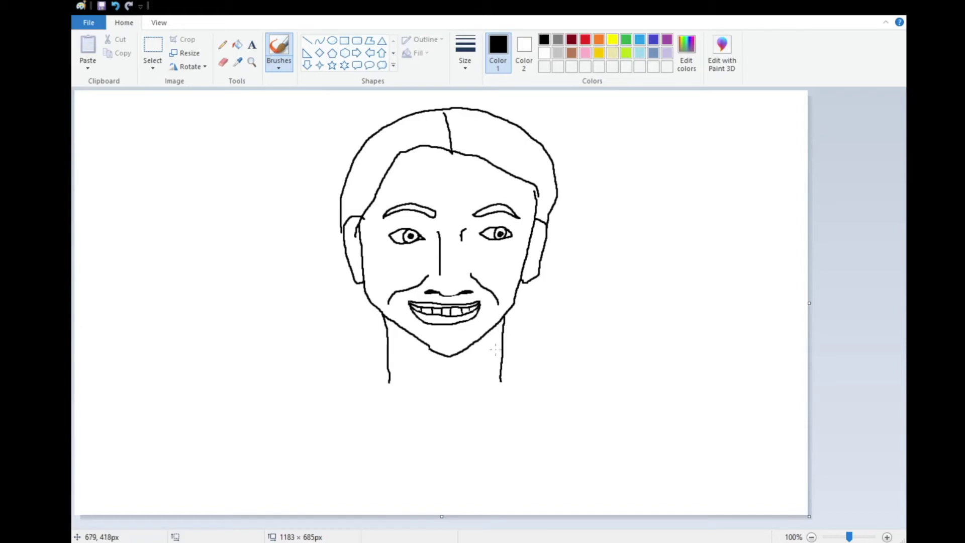
left_click_drag(503, 348, 541, 374)
mouse_move(381, 364)
left_mouse_down()
mouse_move(355, 376)
mouse_move(393, 389)
mouse_move(541, 375)
left_mouse_up()
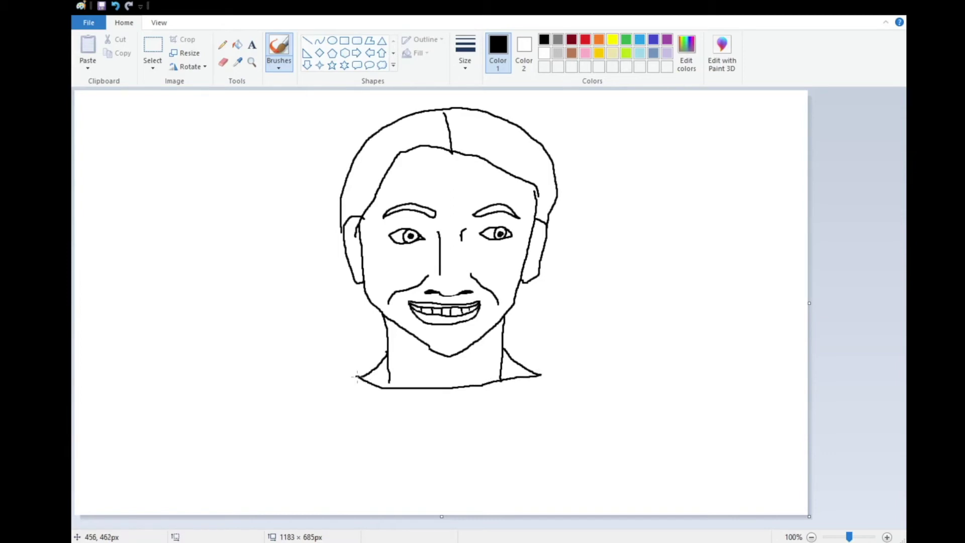
Step: Outline the shoulders and arms, divide the chest with a vertical line, and fill the left half of the shirt black
mouse_move(341, 377)
left_mouse_down()
mouse_move(302, 385)
mouse_move(278, 413)
mouse_move(251, 518)
left_mouse_up()
mouse_move(547, 374)
left_mouse_down()
mouse_move(604, 450)
mouse_move(609, 527)
left_mouse_up()
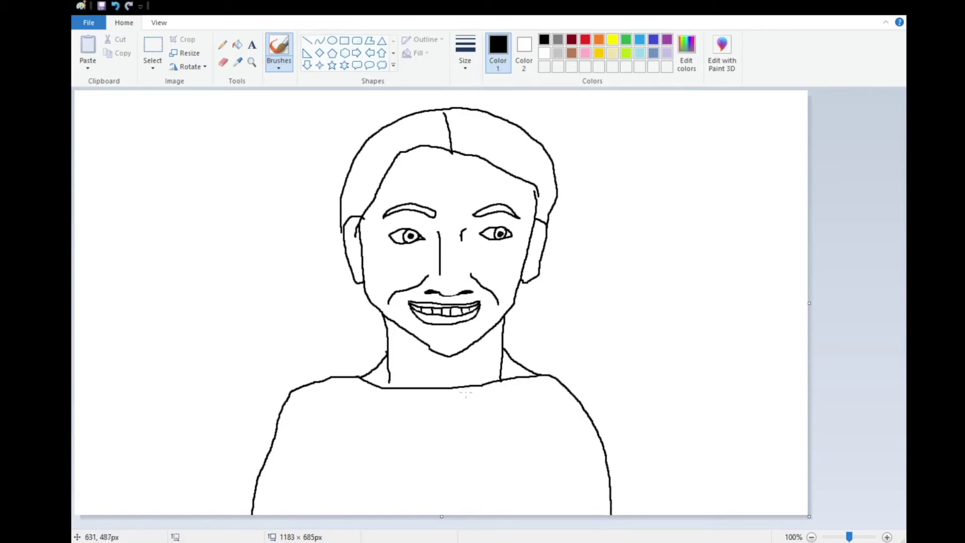
left_click_drag(462, 390, 457, 502)
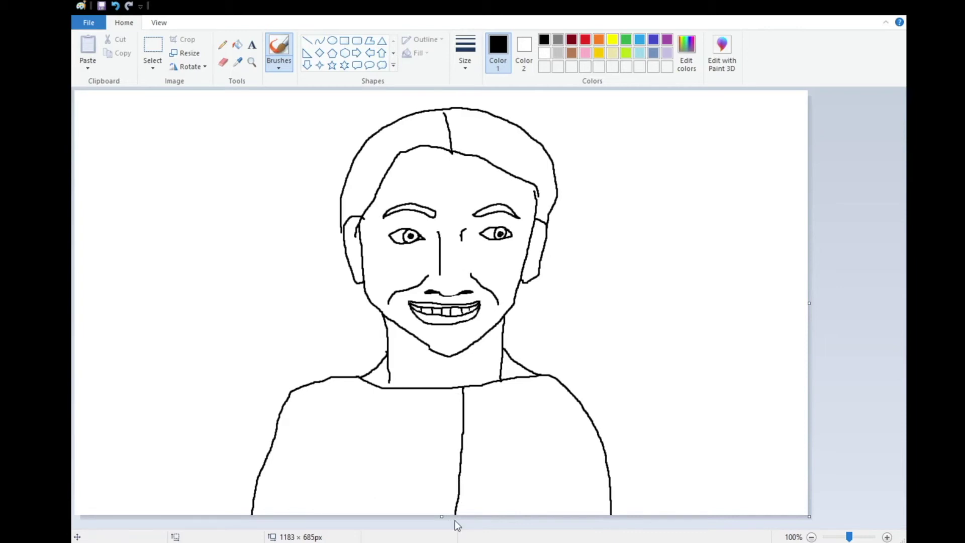
left_click(240, 47)
left_click(363, 414)
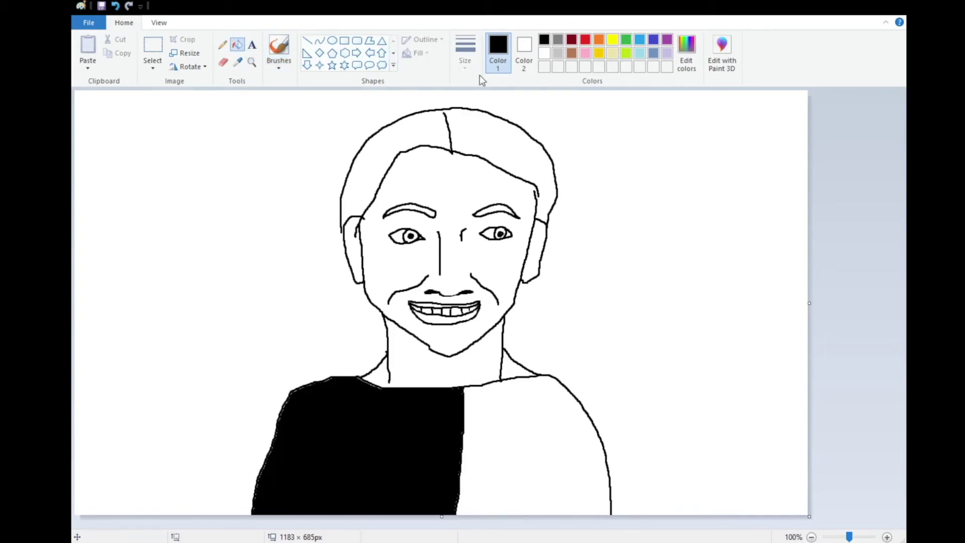
Step: Choose a light brown skin tone and fill the neck, the areas beside it and the left ear
left_click(571, 53)
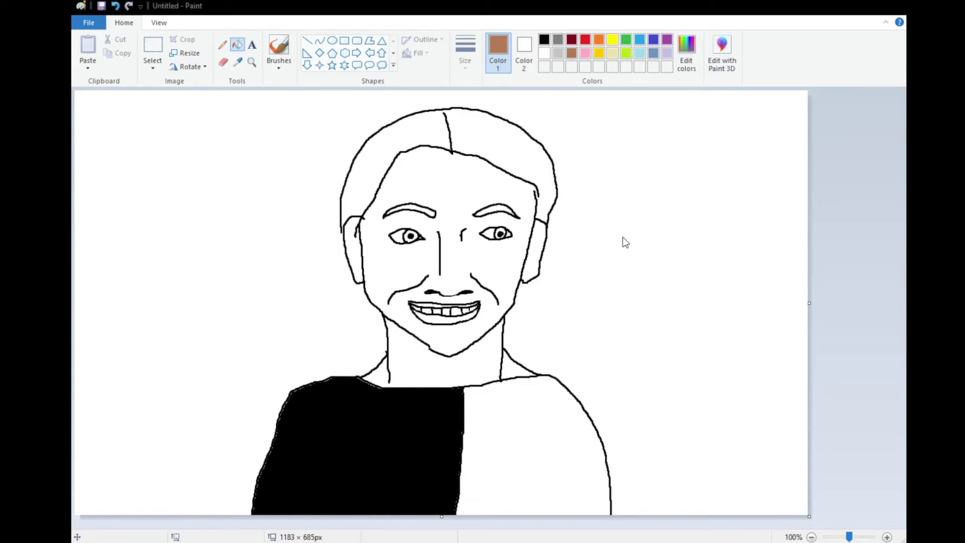
left_click(438, 362)
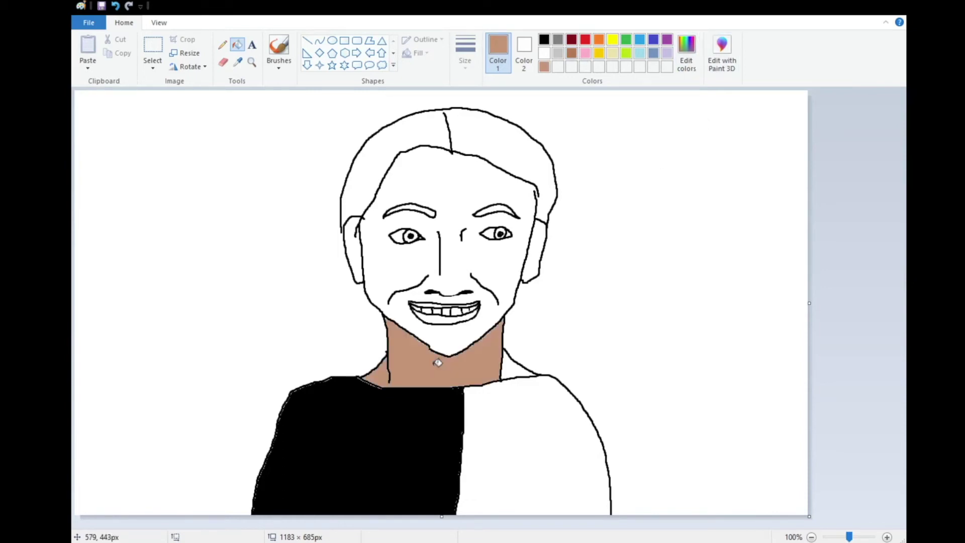
left_click(452, 335)
key("ctrl+z")
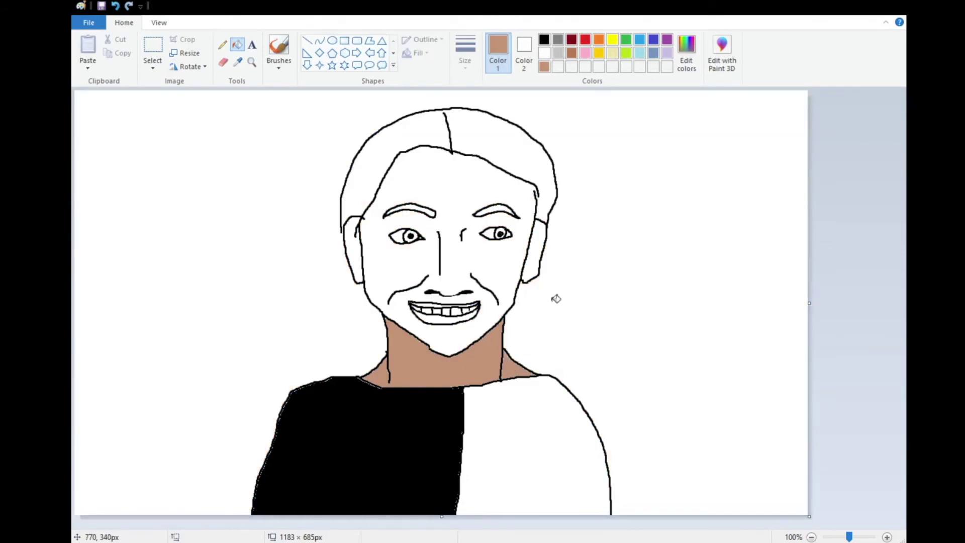
scroll(553, 299, "up", 1)
left_click(635, 367)
Step: Close the gap between the hairline and the face outline at the right temple with a short black brush stroke
left_click_drag(530, 523, 696, 524)
scroll(739, 441, "down", 3)
left_click(279, 45)
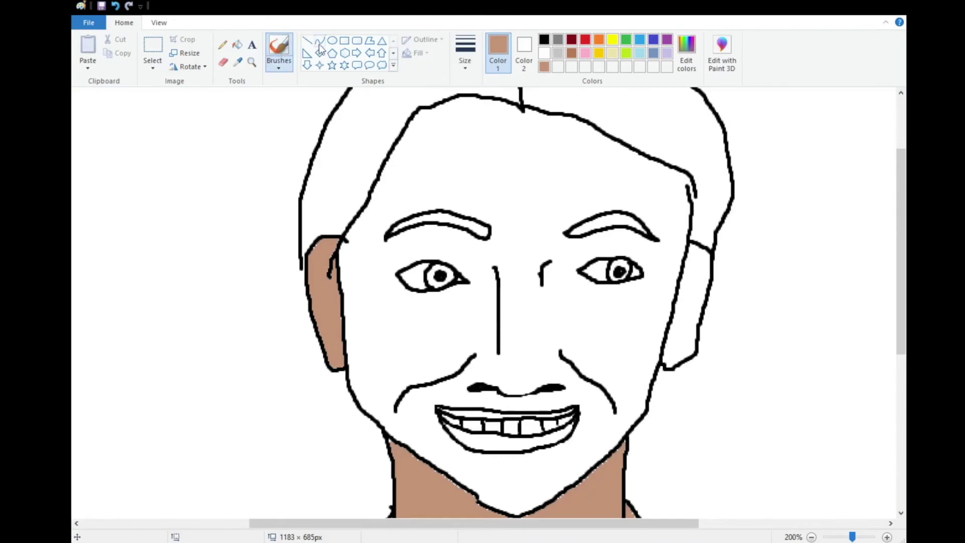
left_click(544, 39)
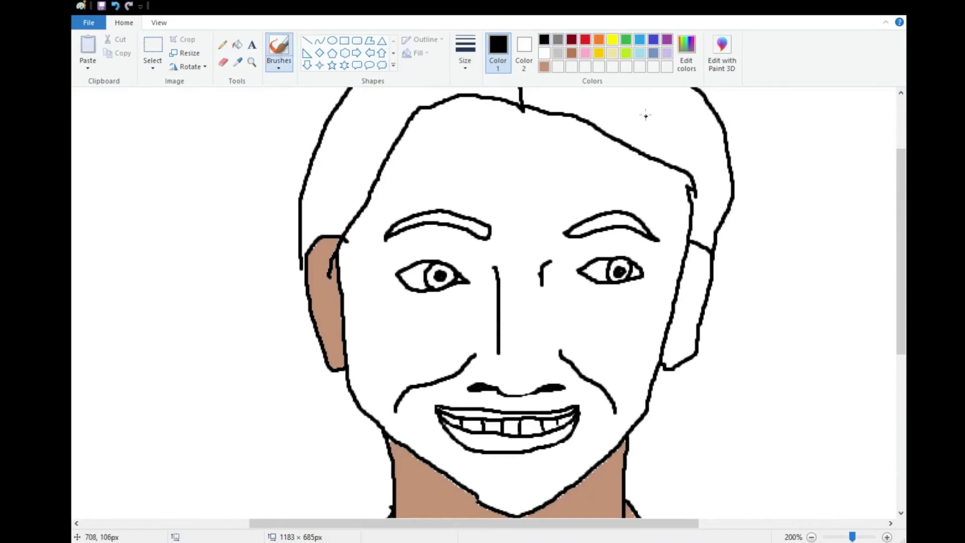
Step: Fill the face and the right ear with the light brown skin tone
left_click(237, 44)
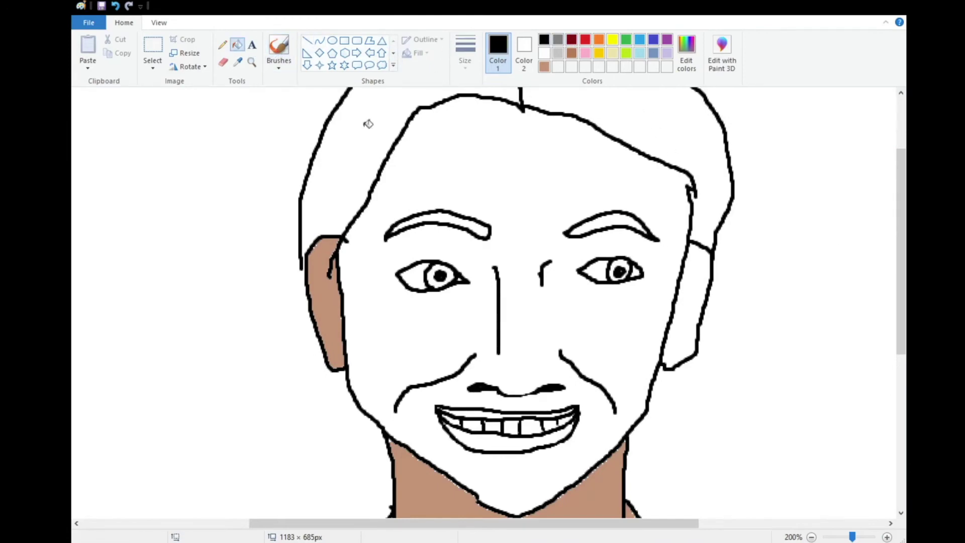
left_click(447, 159)
key("ctrl+z")
left_click(544, 66)
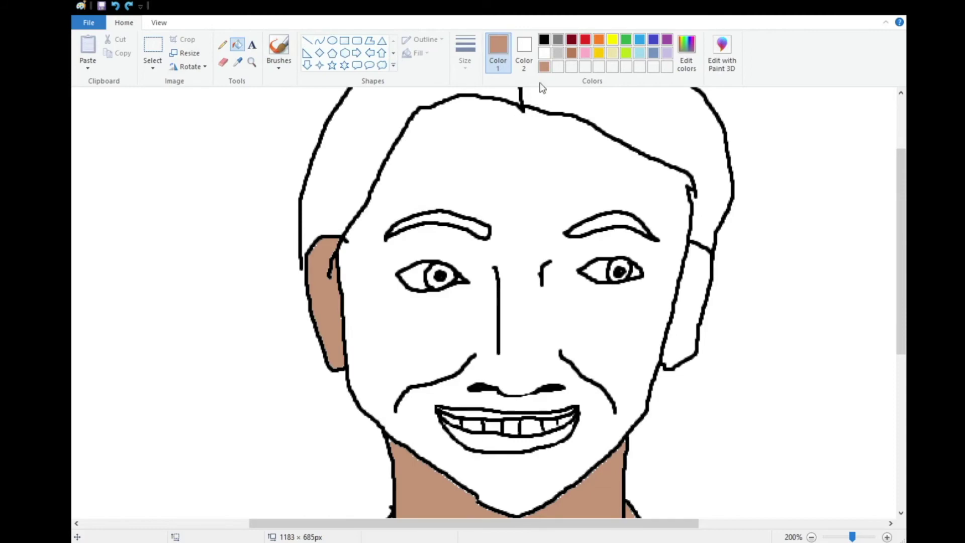
left_click(517, 154)
left_click(695, 262)
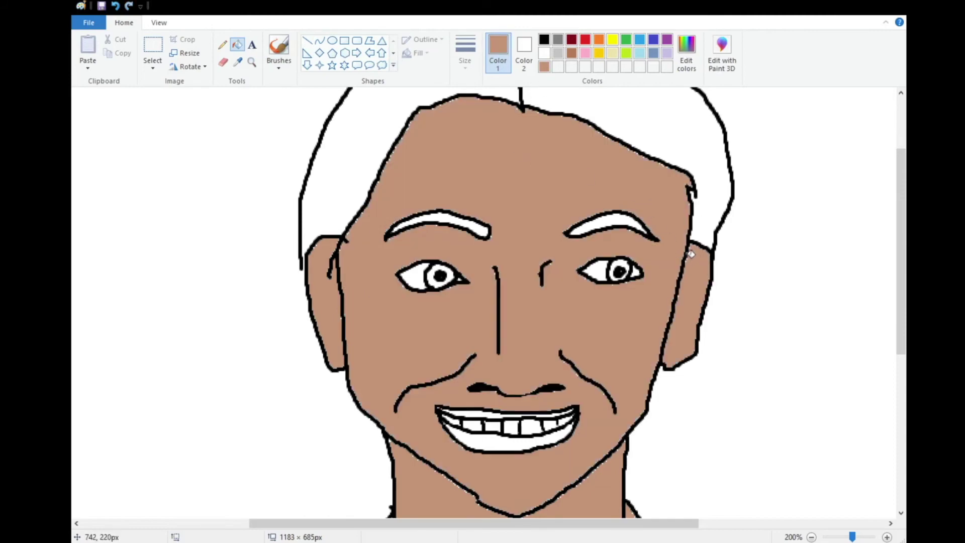
Step: Fill both eyebrows black and both irises with a medium brown
left_click(544, 39)
left_click(606, 221)
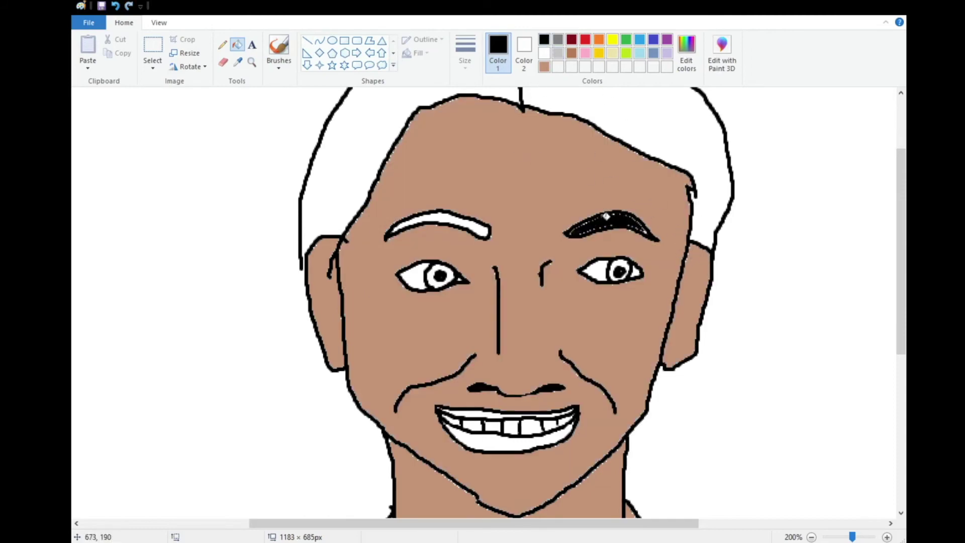
left_click(474, 228)
left_click(545, 66)
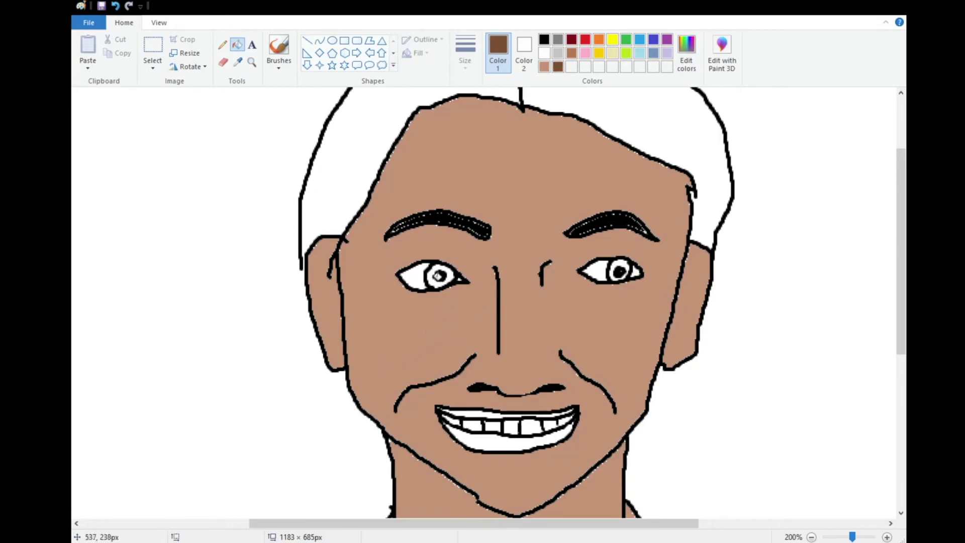
left_click(438, 276)
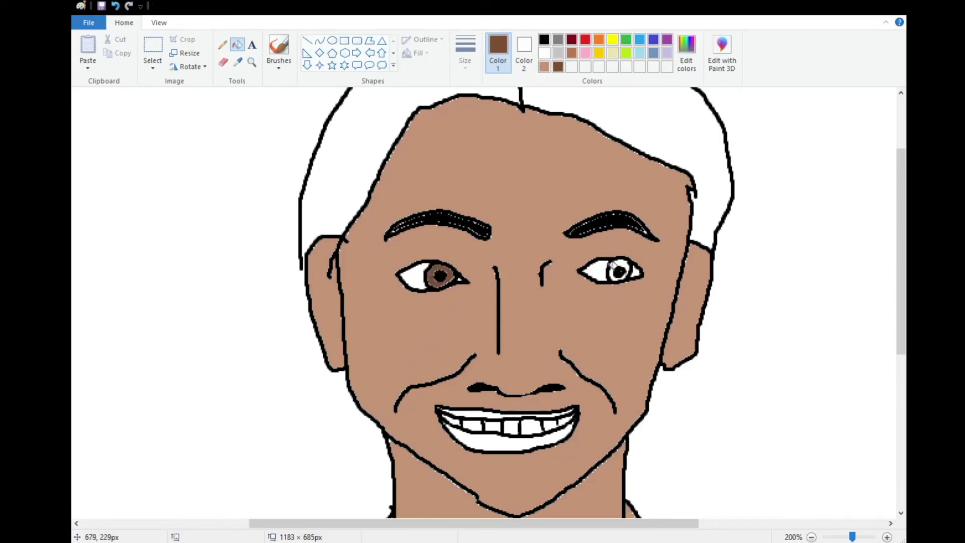
left_click(614, 266)
Step: Fill the upper and lower lips red
left_click(584, 39)
left_click(473, 411)
left_click(494, 437)
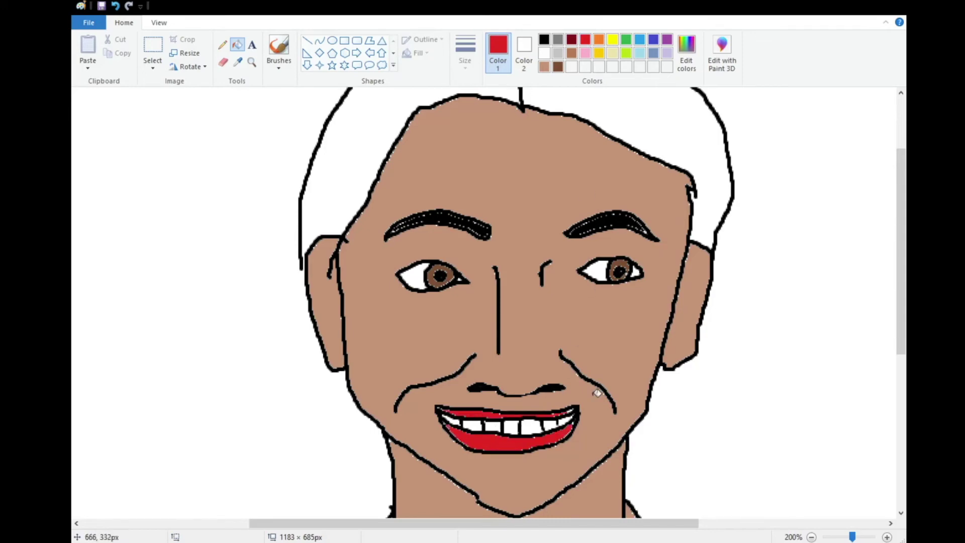
Step: Mix a pale yellow and try to fill the hair with it, undoing the fill
scroll(597, 393, "up", 3)
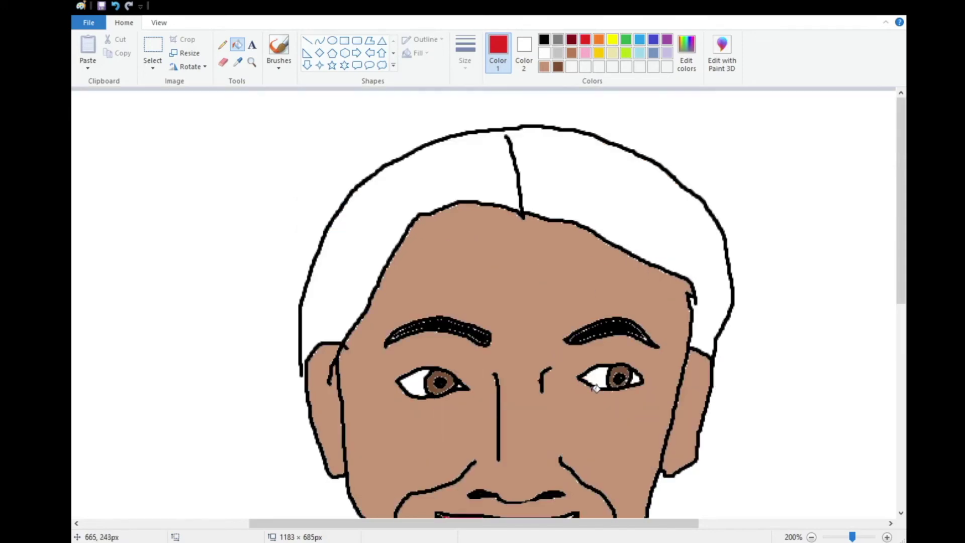
left_click(598, 53)
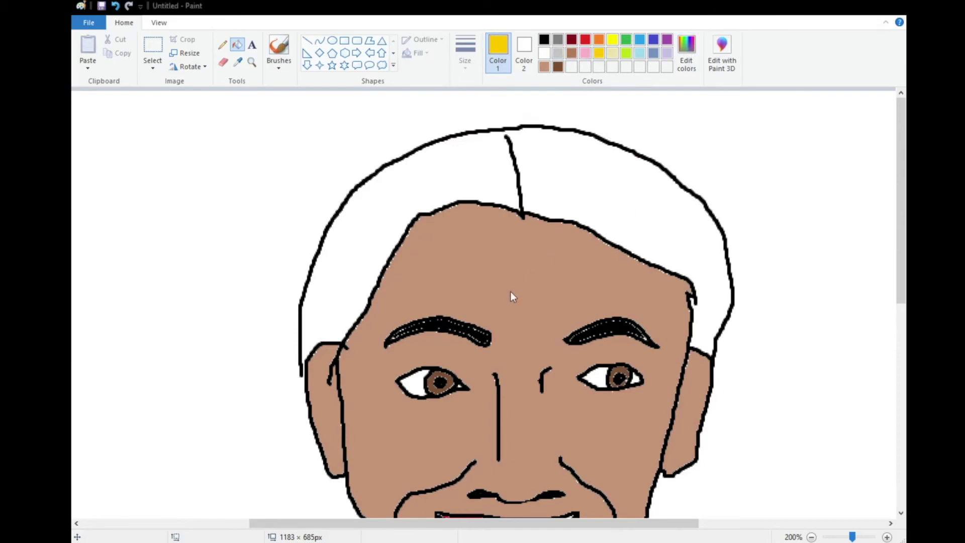
left_click(442, 177)
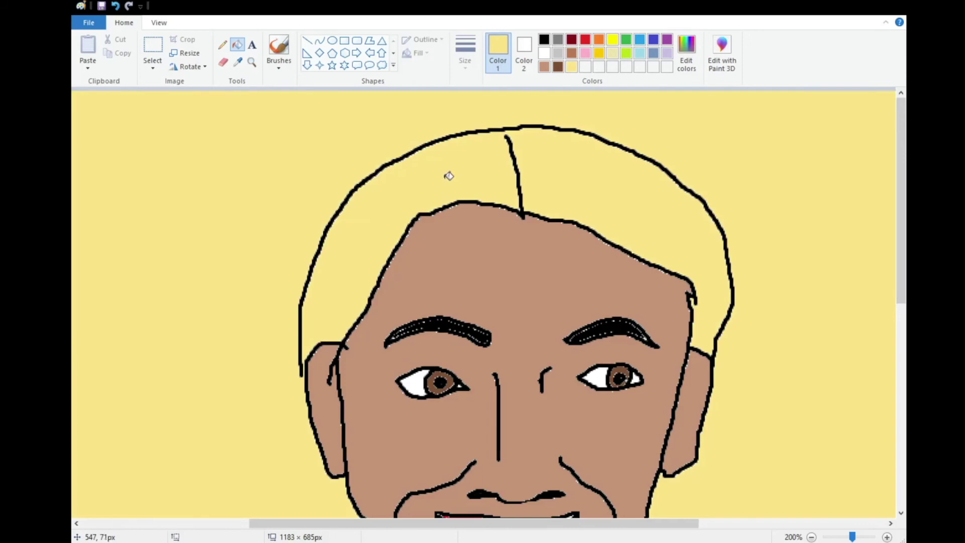
key("ctrl+z")
Step: Close the gaps in the hair outline at the upper end of the parting and beside the left ear with black strokes
left_click(279, 48)
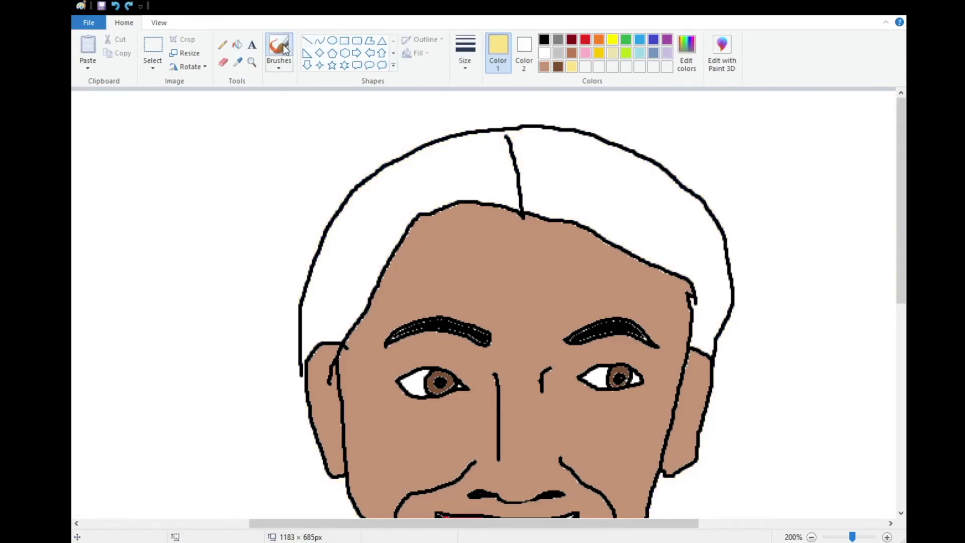
left_click(542, 40)
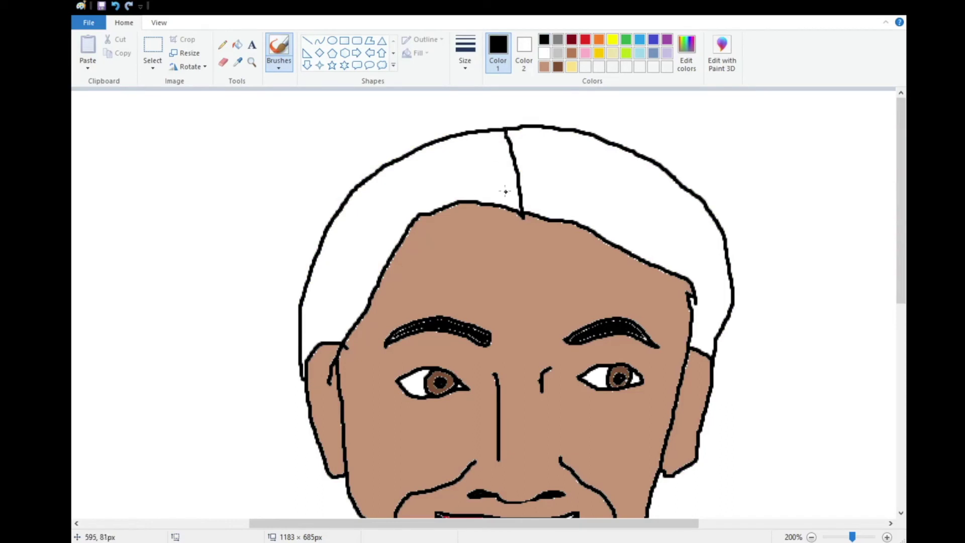
mouse_move(489, 200)
left_mouse_down()
mouse_move(454, 196)
mouse_move(461, 184)
mouse_move(437, 190)
mouse_move(463, 172)
mouse_move(433, 175)
mouse_move(433, 155)
left_mouse_up()
key("ctrl+z")
Step: Mix a dark brown and draw a zigzag line on each side of the parting, from the outer hair contour to the hairline
left_click(544, 66)
left_click(558, 68)
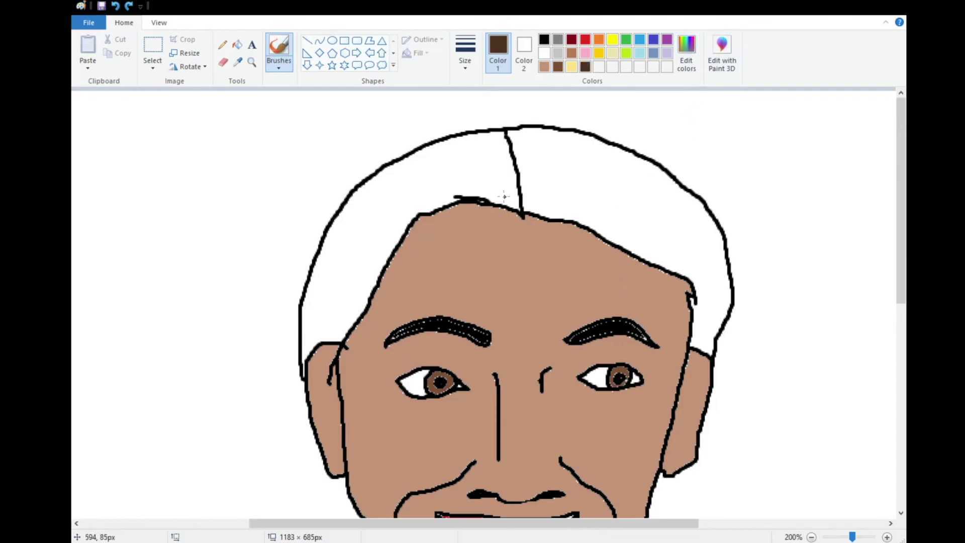
mouse_move(480, 201)
left_mouse_down()
mouse_move(494, 194)
mouse_move(454, 178)
mouse_move(440, 160)
mouse_move(449, 139)
left_mouse_up()
mouse_move(568, 132)
left_mouse_down()
mouse_move(596, 148)
mouse_move(580, 163)
mouse_move(584, 180)
mouse_move(573, 182)
mouse_move(576, 219)
left_mouse_up()
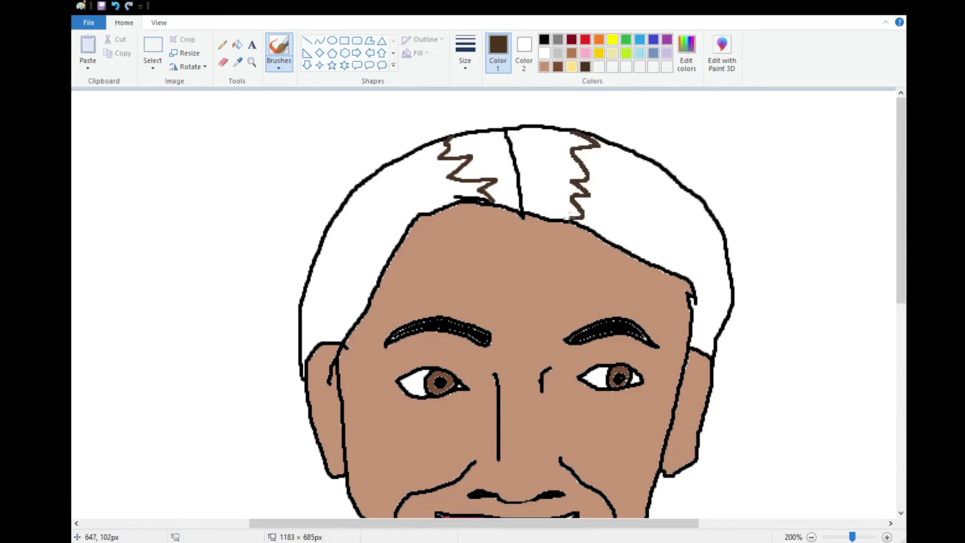
Step: Fill the hair between the zigzag lines dark brown and the remaining hair on both sides pale yellow
left_click(237, 45)
left_click(509, 179)
left_click(561, 168)
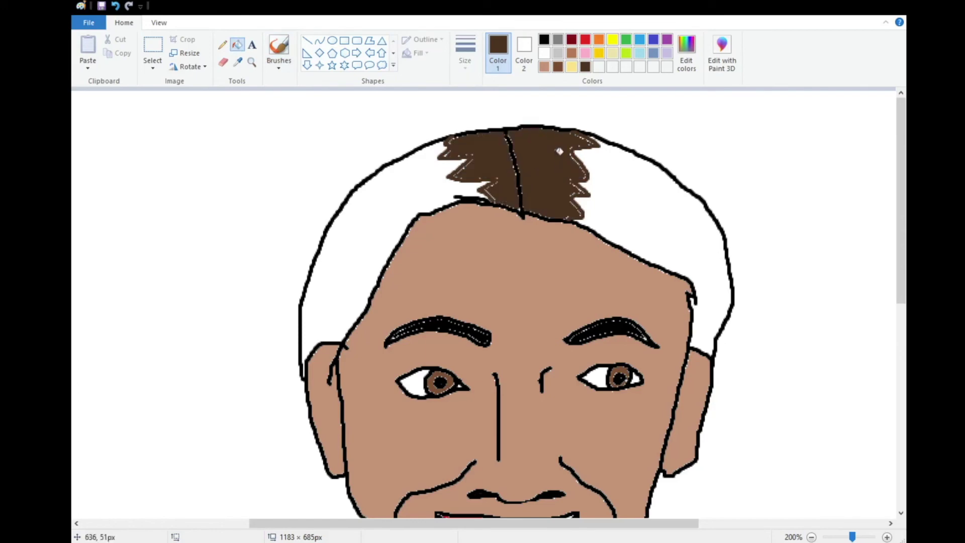
left_click(573, 67)
left_click(609, 162)
left_click(433, 192)
Step: Outline a ponytail in black beside the left side of the neck, from jaw to shoulder, and fill it pale yellow
scroll(638, 211, "down", 3)
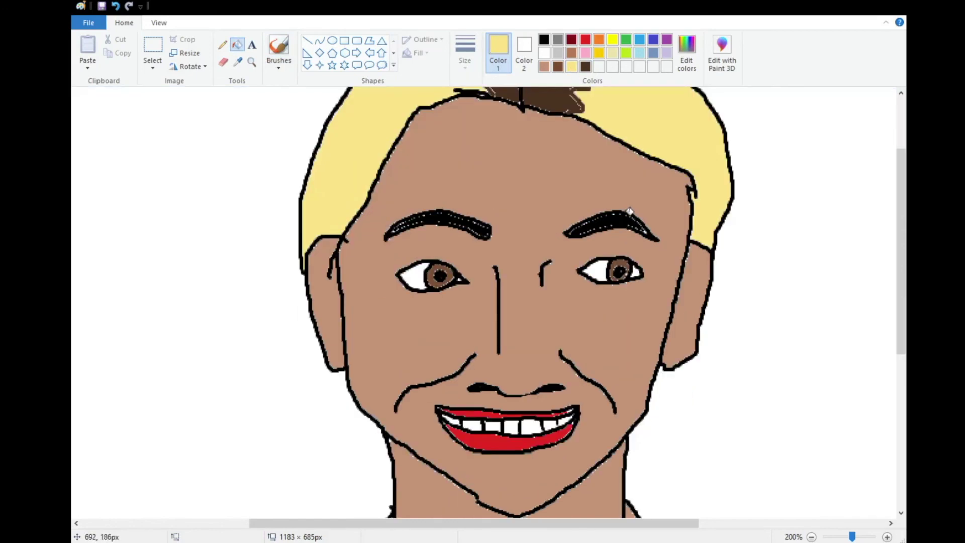
scroll(627, 208, "down", 3)
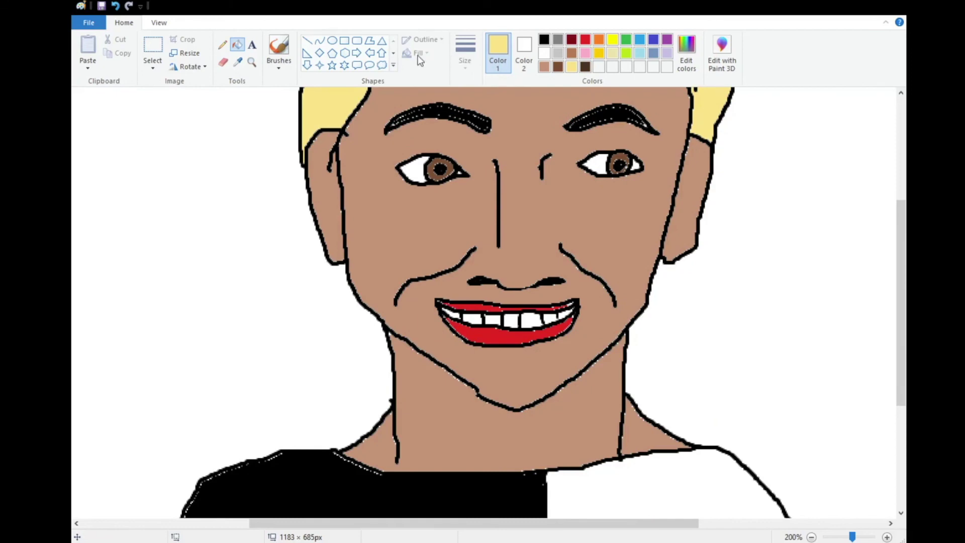
left_click(279, 50)
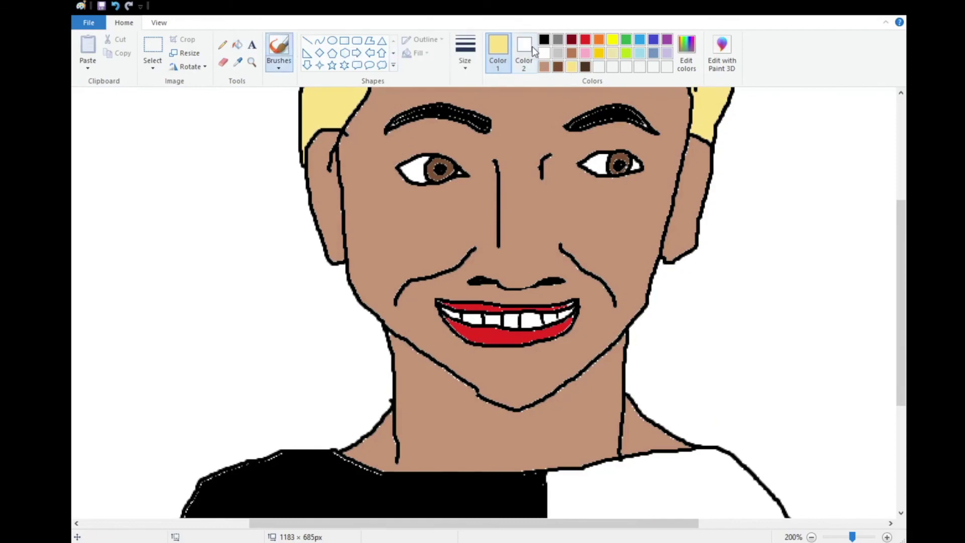
left_click(544, 39)
mouse_move(366, 315)
left_mouse_down()
mouse_move(356, 375)
mouse_move(325, 423)
mouse_move(327, 447)
left_mouse_up()
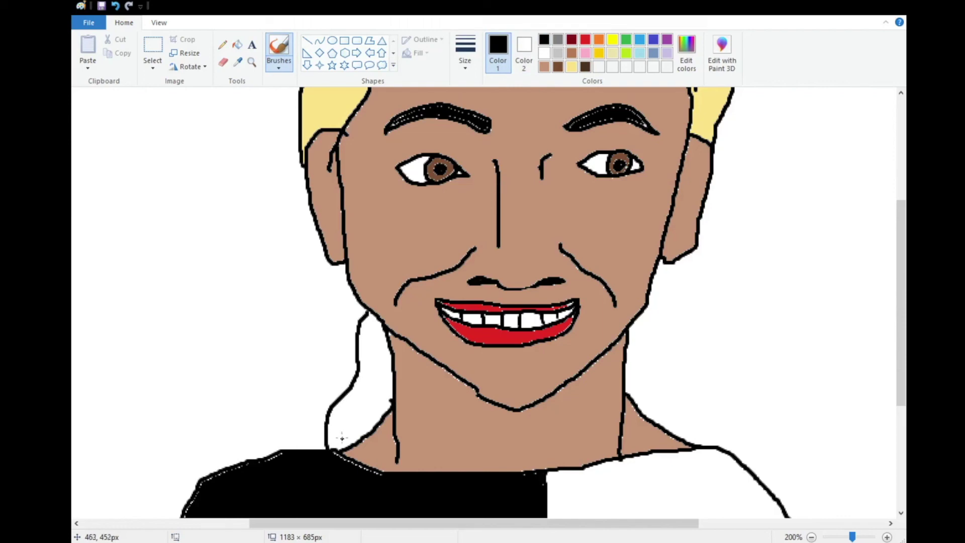
left_click(572, 66)
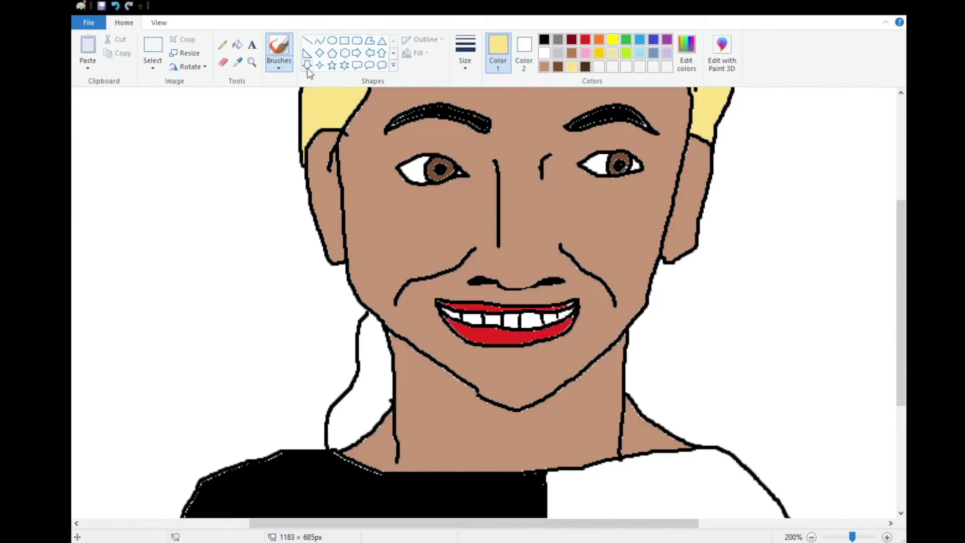
left_click(237, 45)
left_click(372, 392)
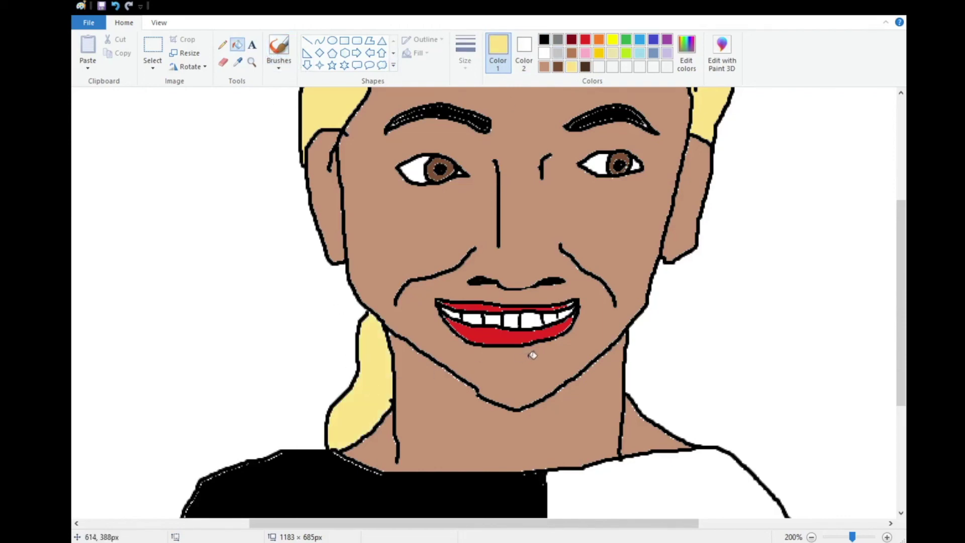
Step: Draw a small rounded earring outline in black at each earlobe
scroll(527, 356, "down", 1)
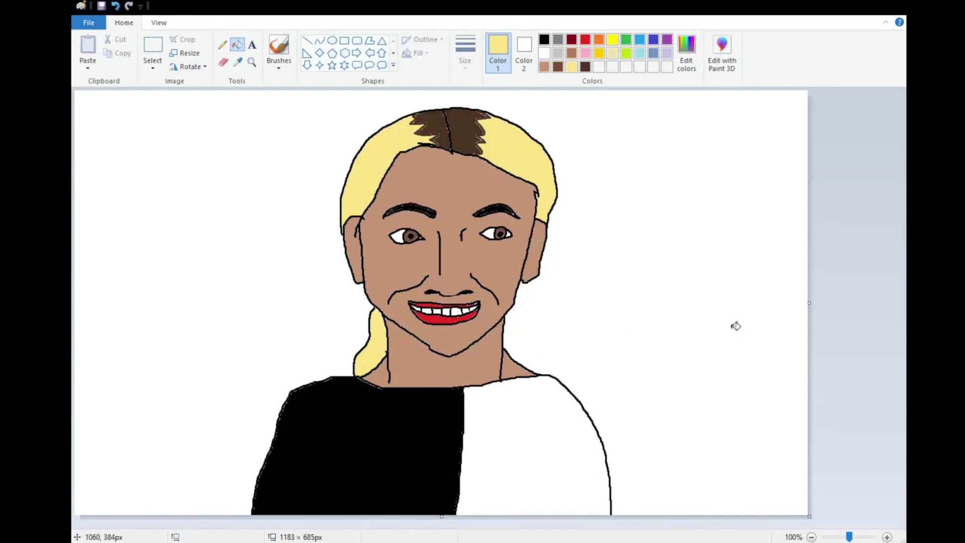
left_click(279, 49)
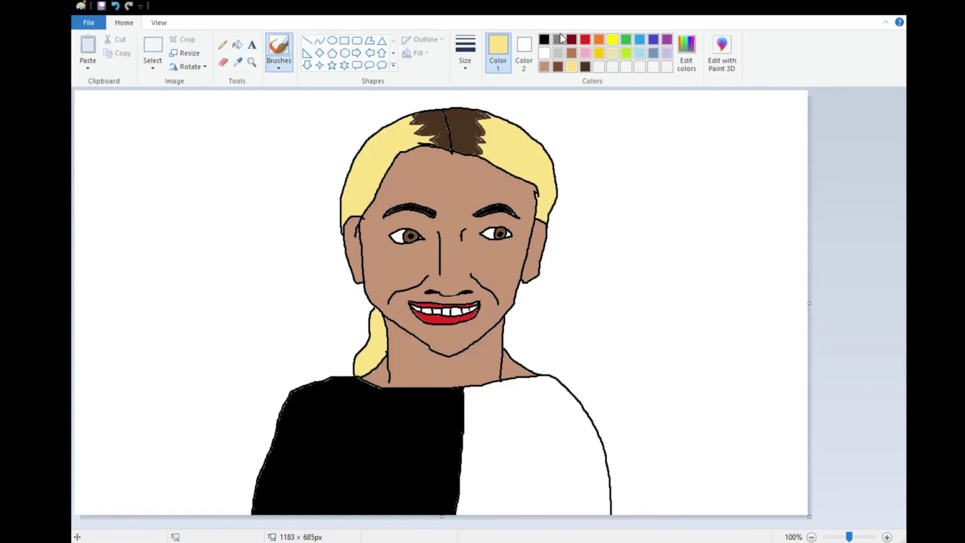
left_click(543, 42)
scroll(711, 352, "up", 1)
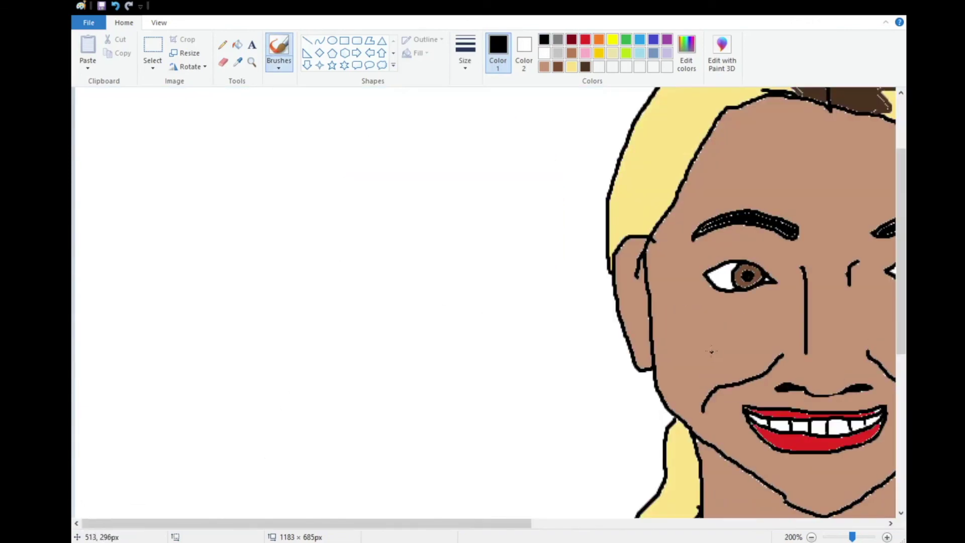
mouse_move(636, 356)
left_mouse_down()
mouse_move(639, 391)
mouse_move(629, 360)
mouse_move(649, 366)
left_mouse_up()
left_click_drag(518, 524, 704, 526)
mouse_move(653, 358)
left_mouse_down()
mouse_move(673, 378)
mouse_move(643, 370)
mouse_move(645, 355)
left_mouse_up()
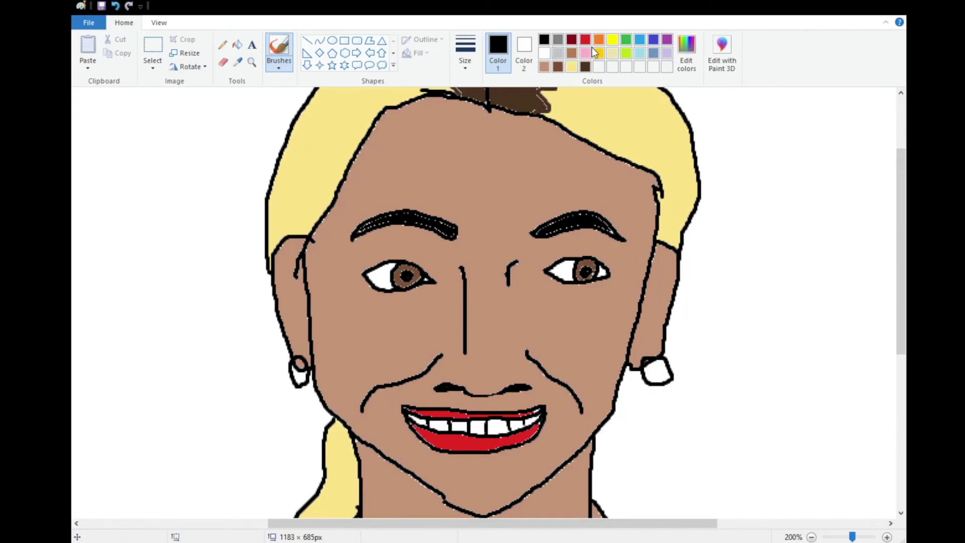
Step: Fill both earrings light gray, including the part overlapping the left earlobe
left_click(558, 53)
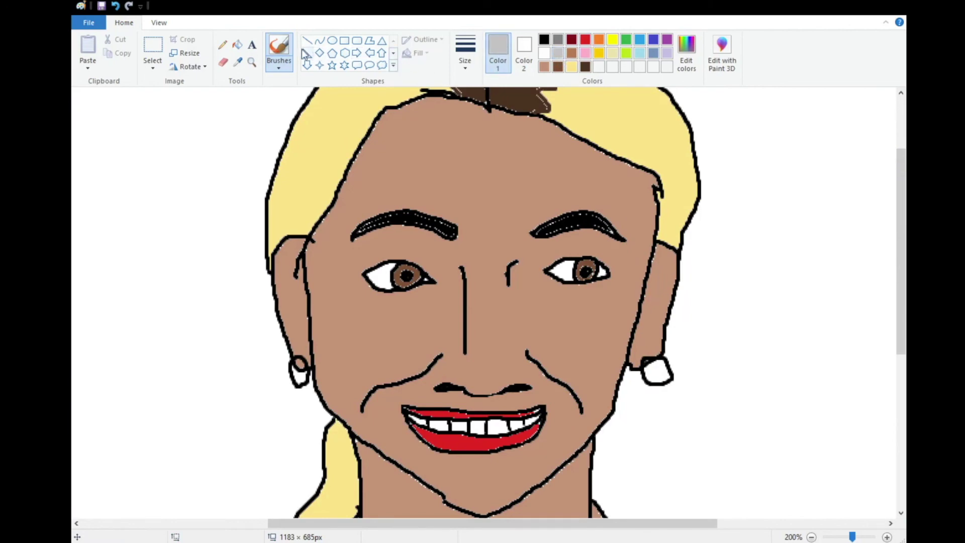
left_click(237, 44)
left_click(300, 372)
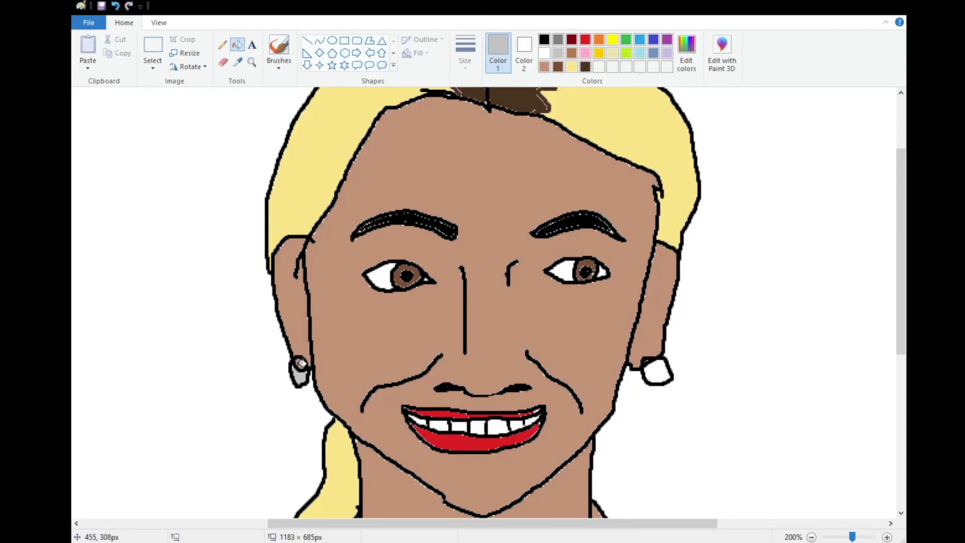
left_click(649, 370)
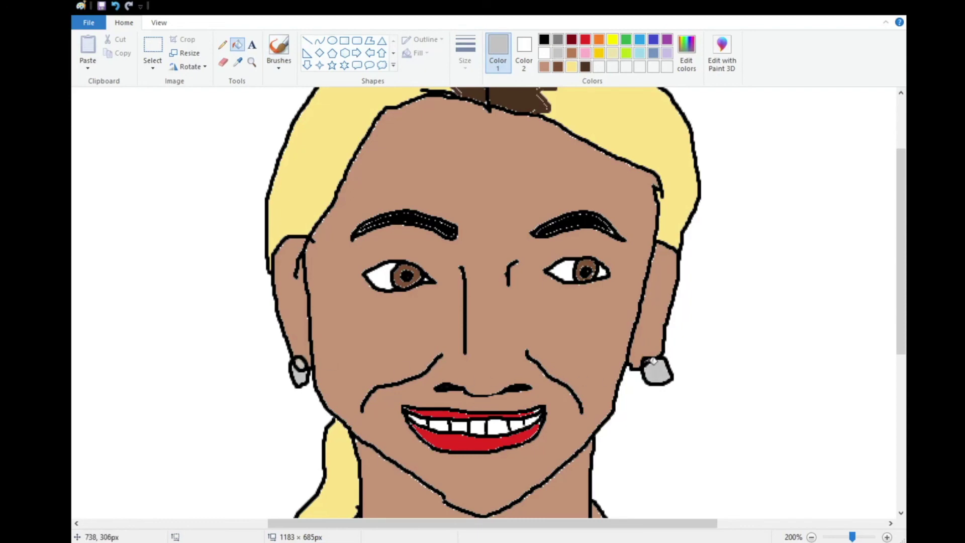
left_click(279, 48)
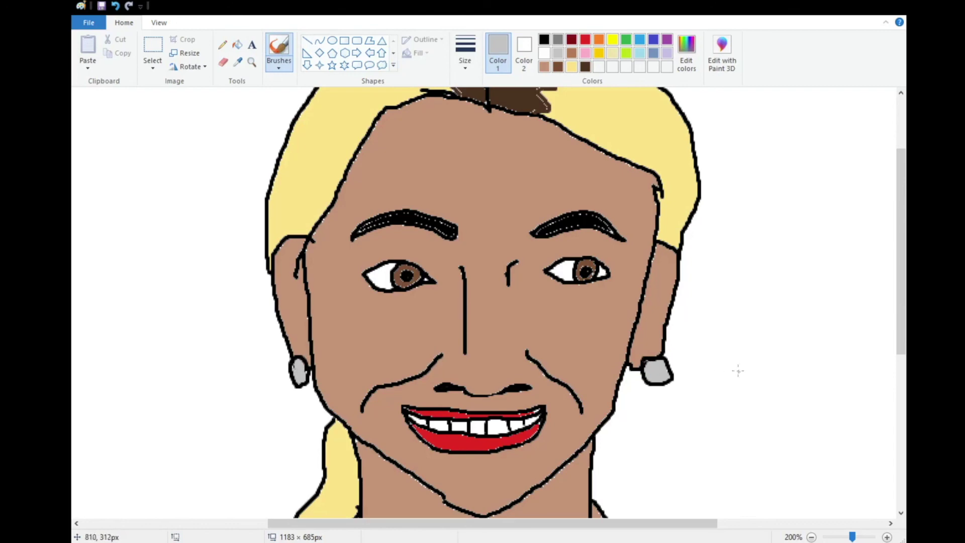
scroll(713, 364, "down", 1, "ctrl")
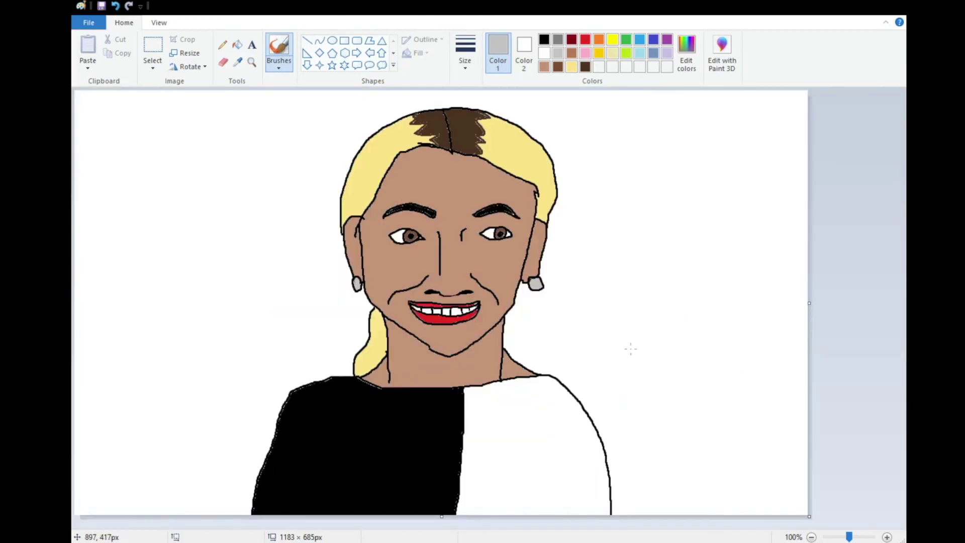